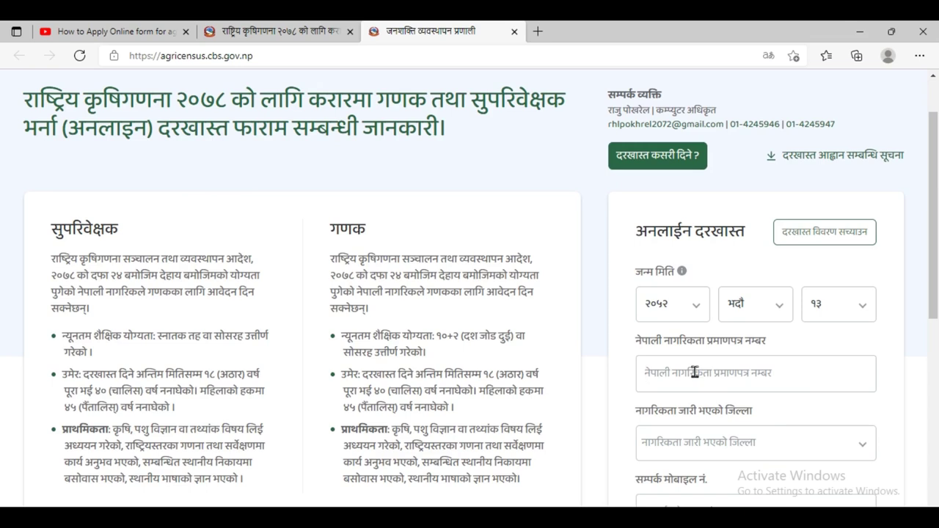
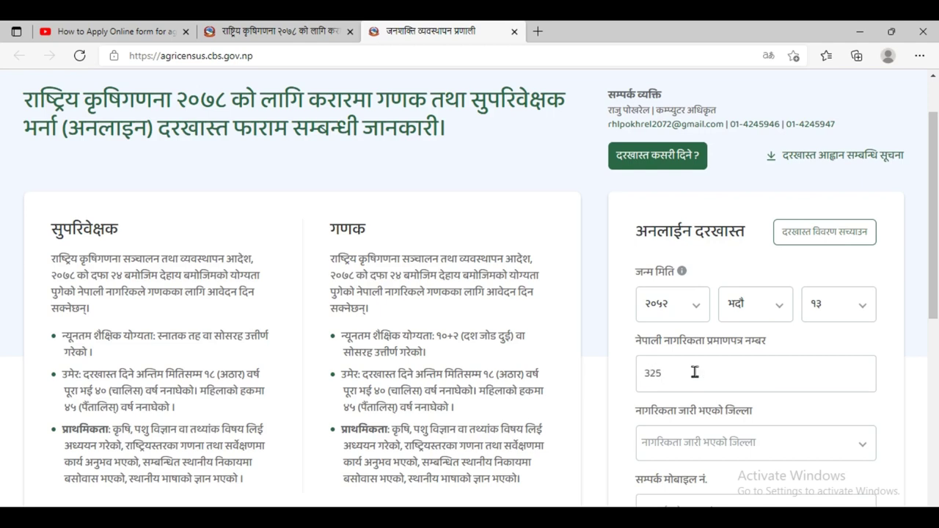
- Enter the citizenship number and choose दोलखा as the issuing district
left_click(753, 454)
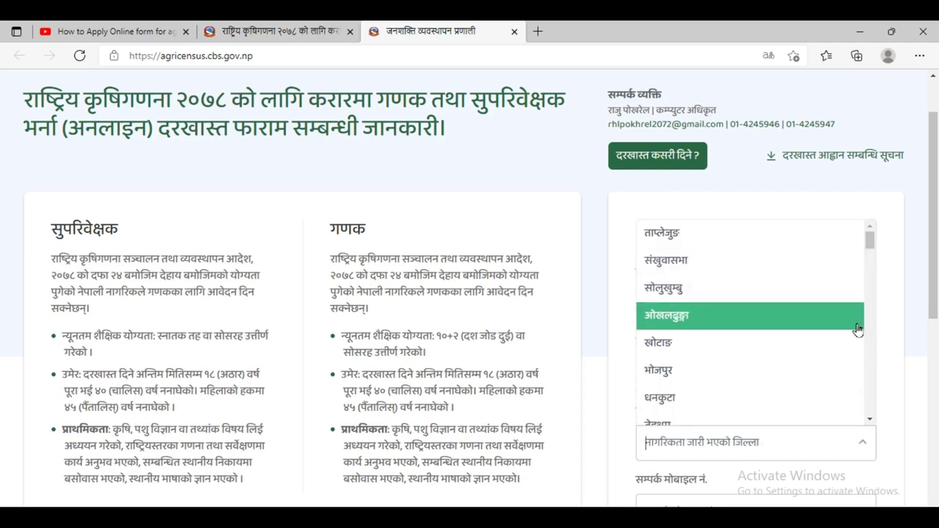
left_click_drag(872, 245, 867, 296)
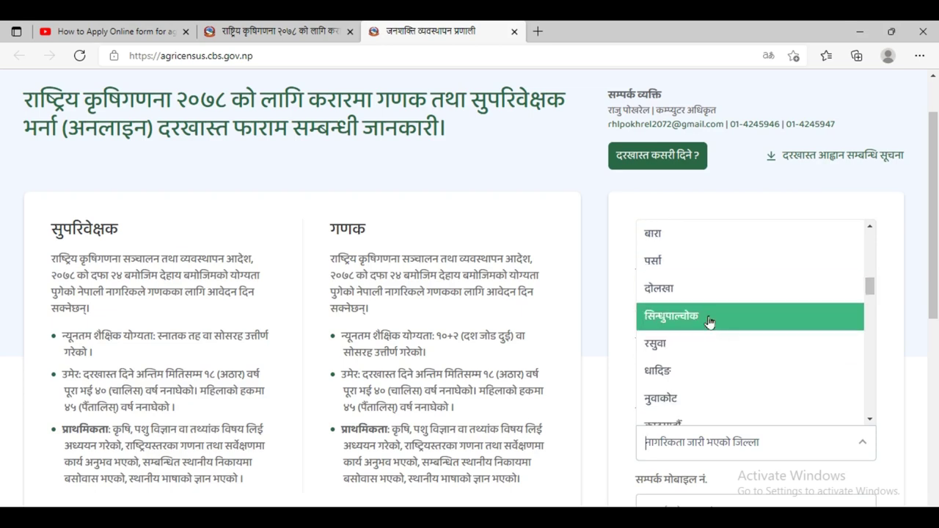
left_click(698, 297)
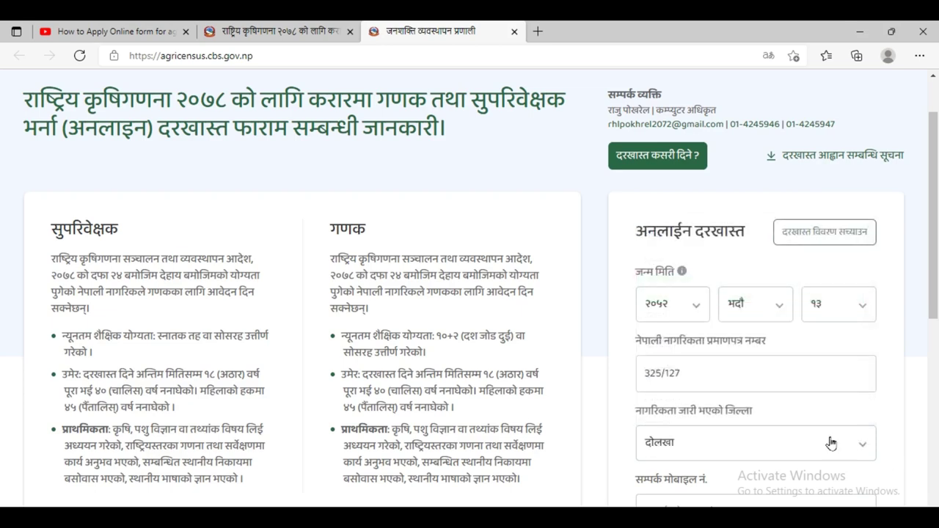
scroll(829, 440, "down", 1)
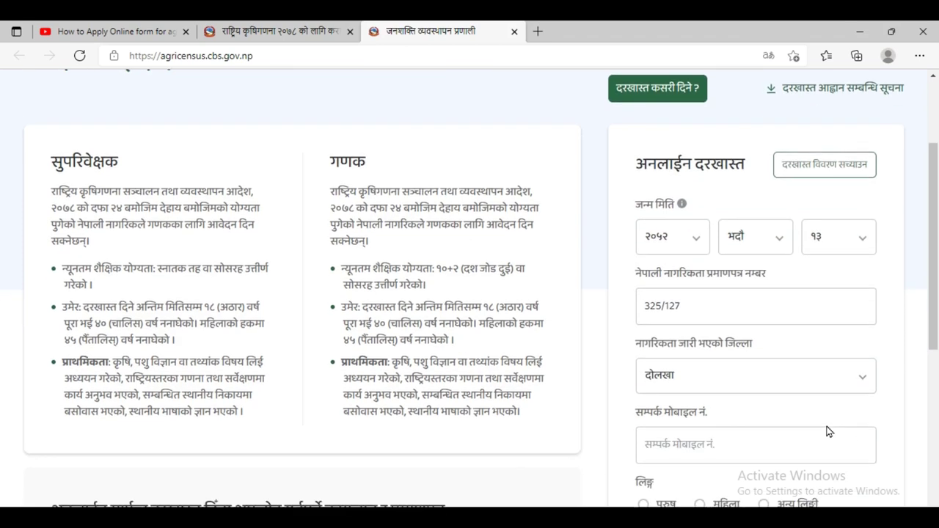
- Enter the mobile number, select male (पुरुष) gender, and submit the details
left_click(711, 445)
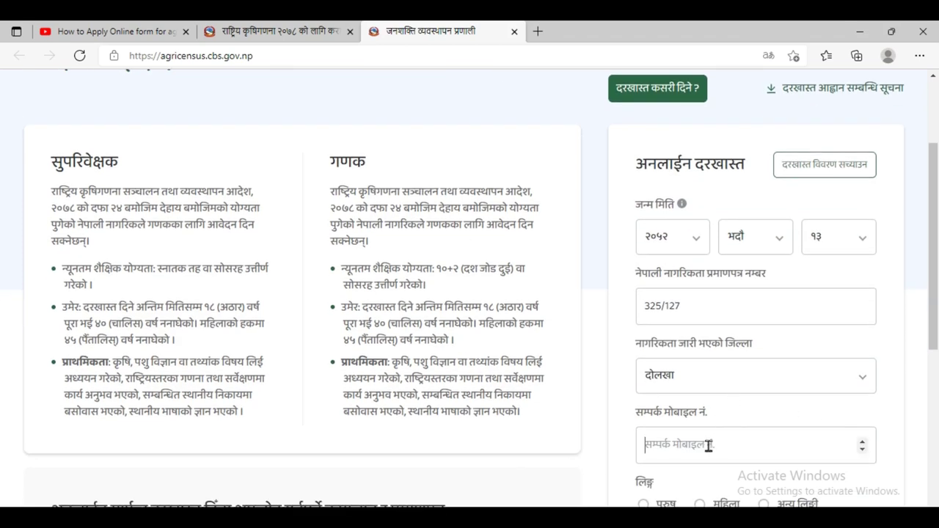
left_click(862, 449)
left_click(862, 442)
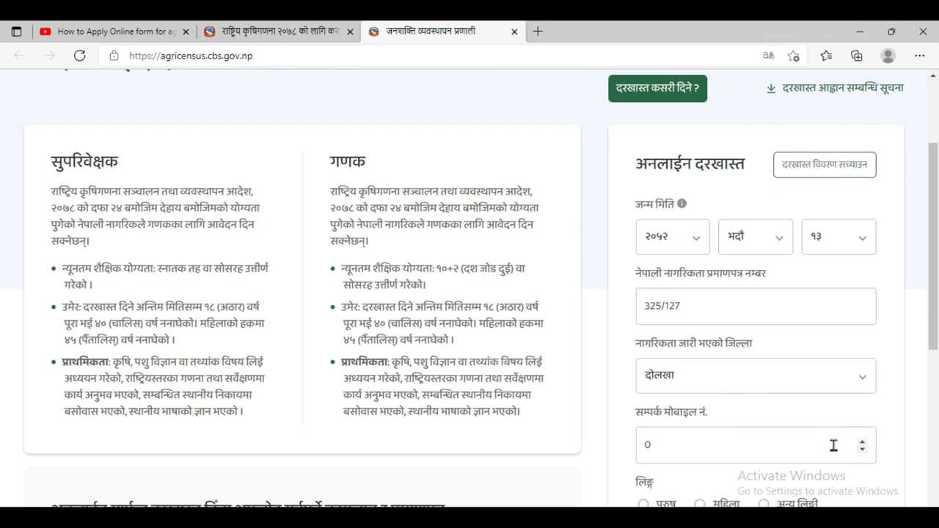
key("BackSpace")
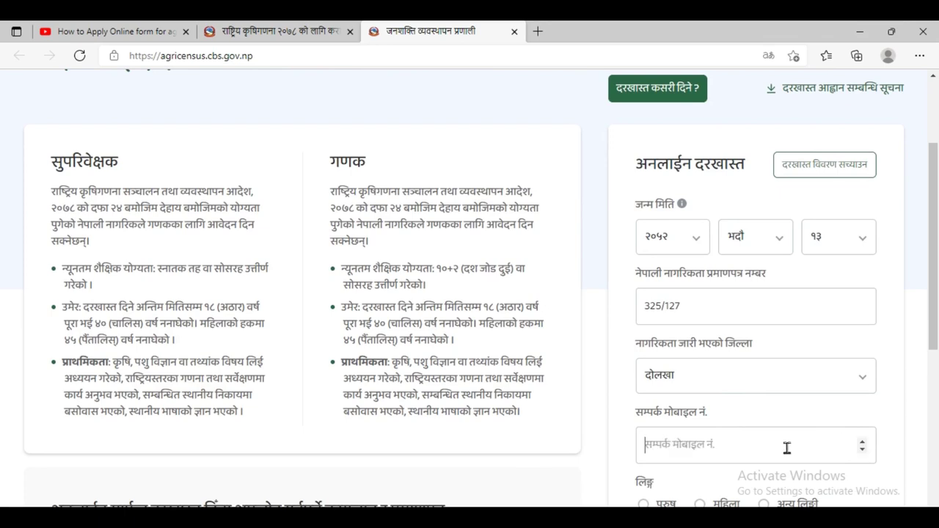
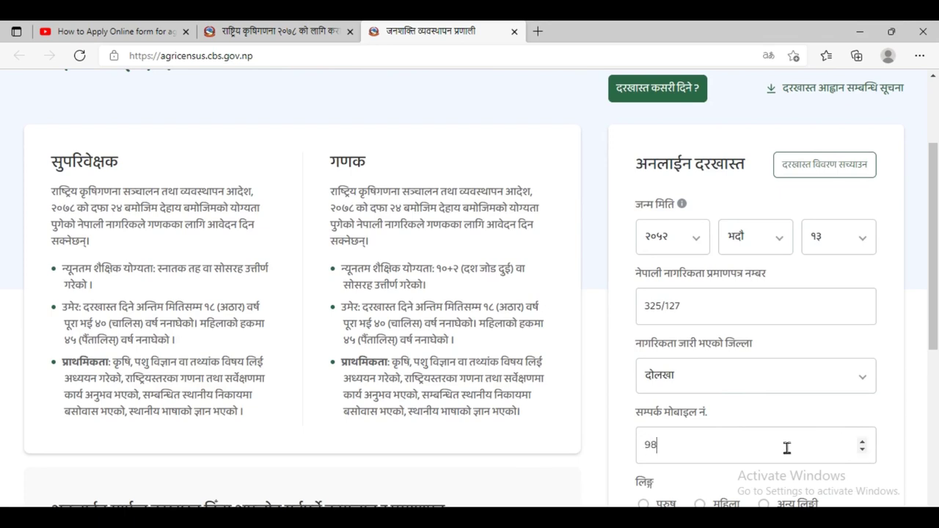
scroll(830, 399, "down", 2)
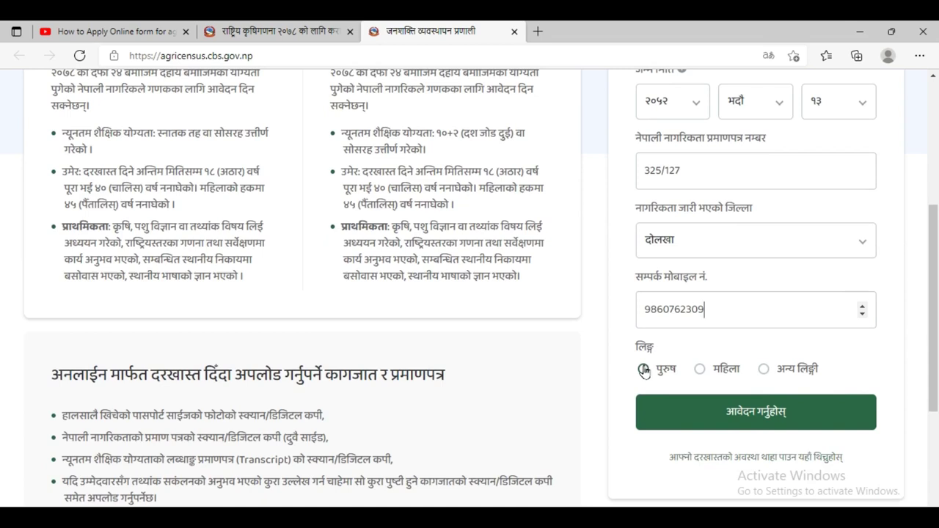
left_click(643, 370)
left_click(785, 426)
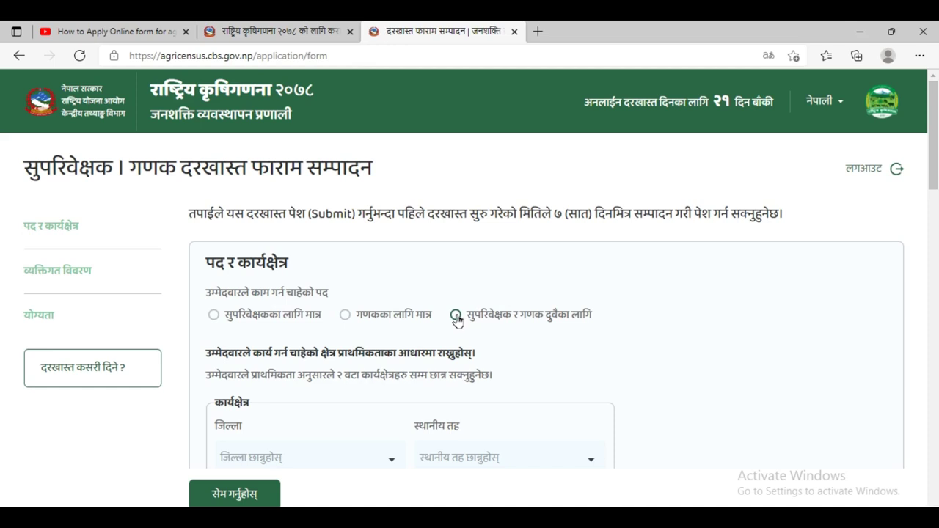
- Apply for both supervisor and enumerator posts with दोलखा as the work-area district
left_click(455, 316)
scroll(340, 408, "down", 1)
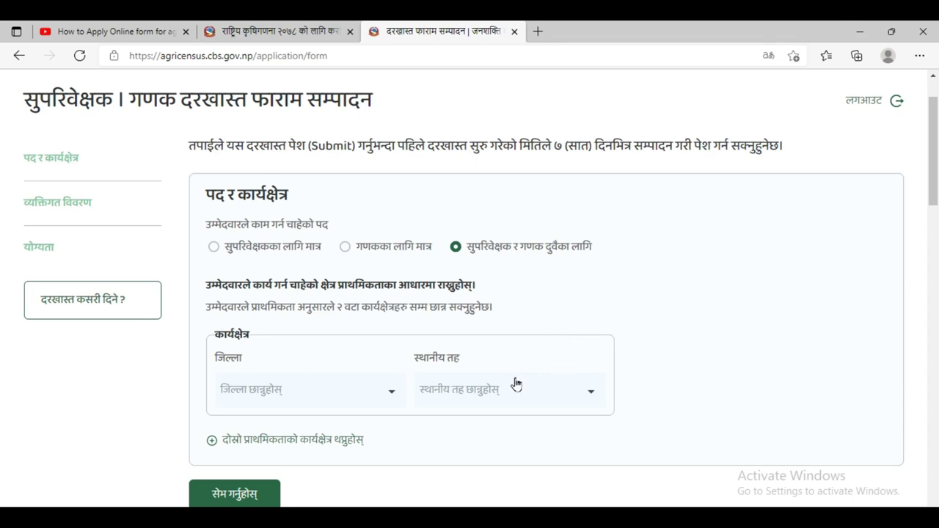
left_click(387, 401)
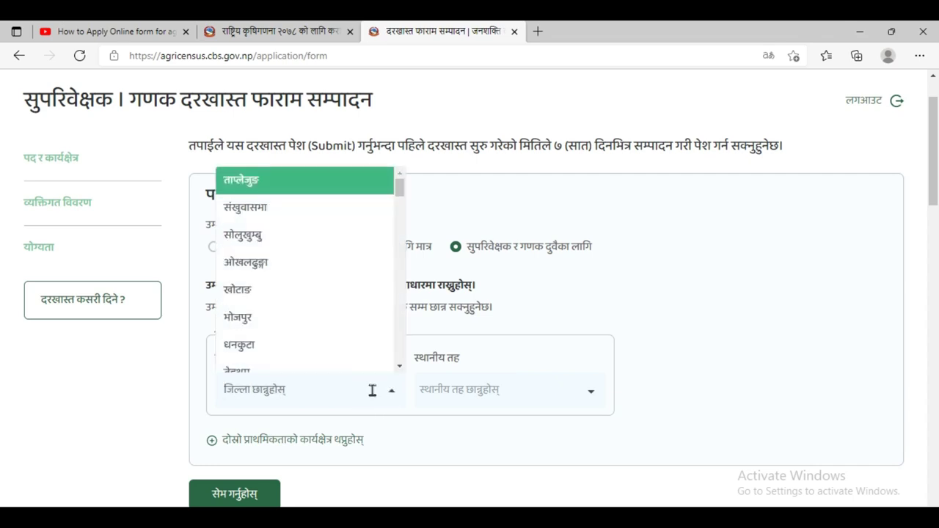
scroll(347, 314, "down", 1)
scroll(348, 314, "down", 3)
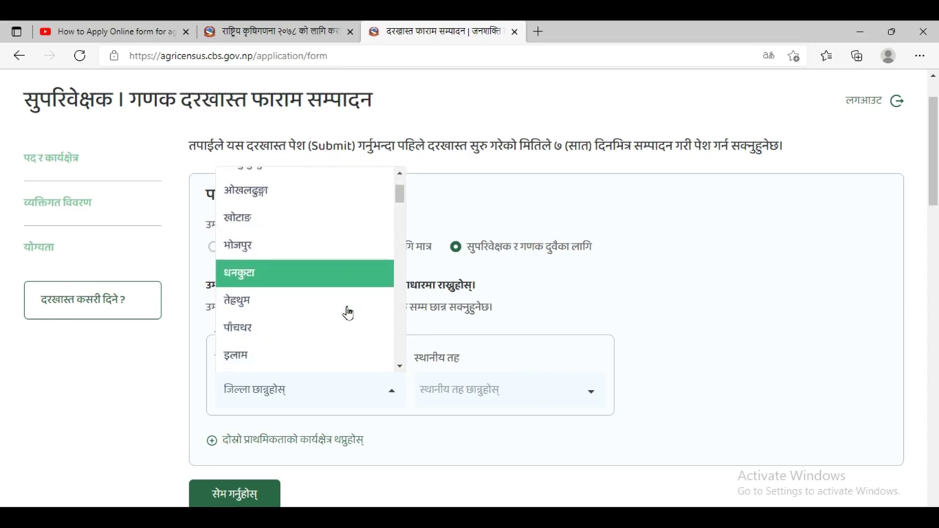
scroll(348, 312, "down", 6)
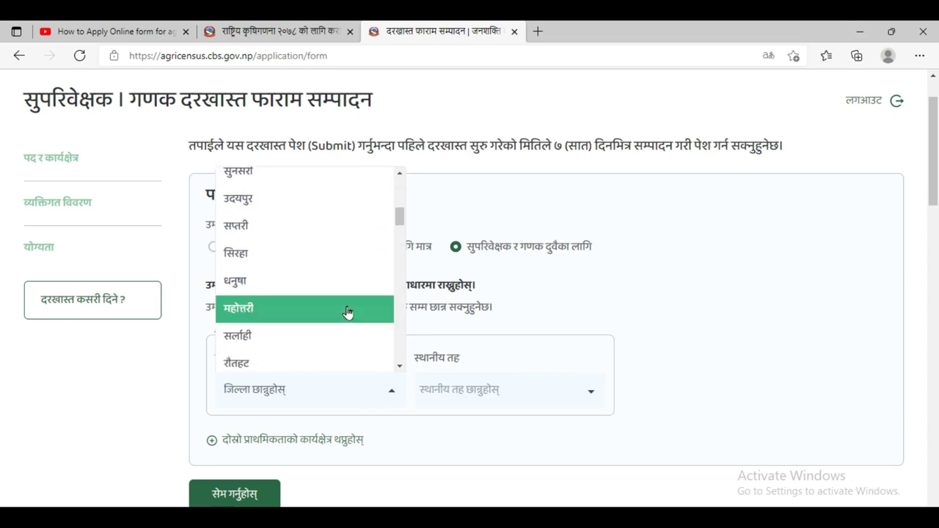
scroll(347, 312, "down", 5)
scroll(348, 312, "down", 1)
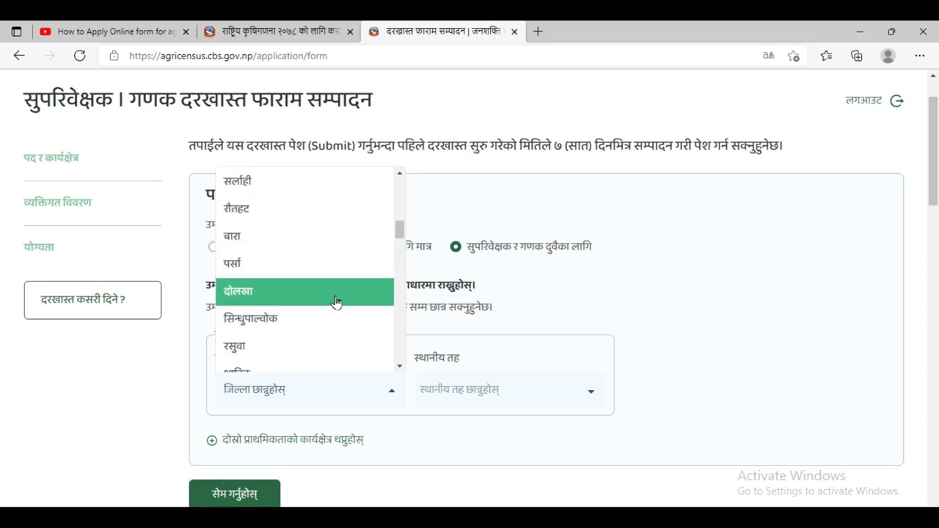
left_click(315, 294)
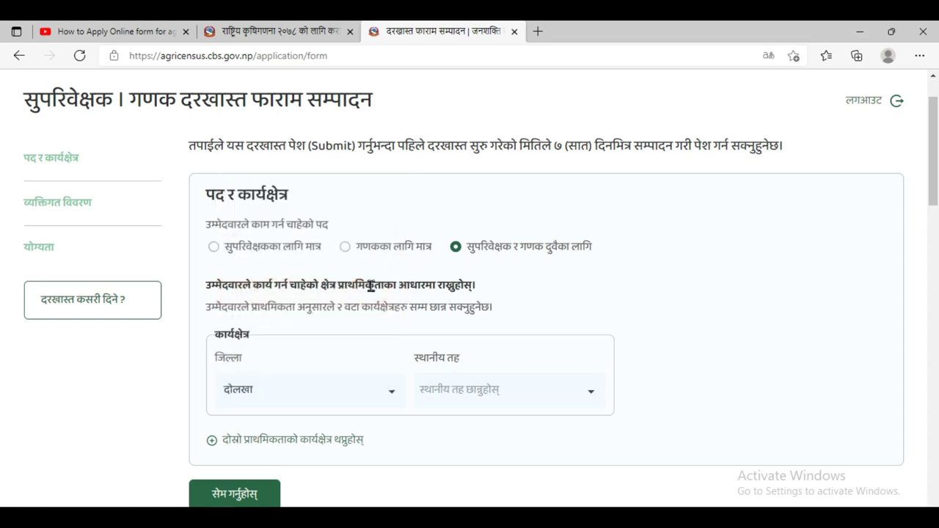
- Set the work-area local level to जिरी नगरपालिका
left_click(589, 394)
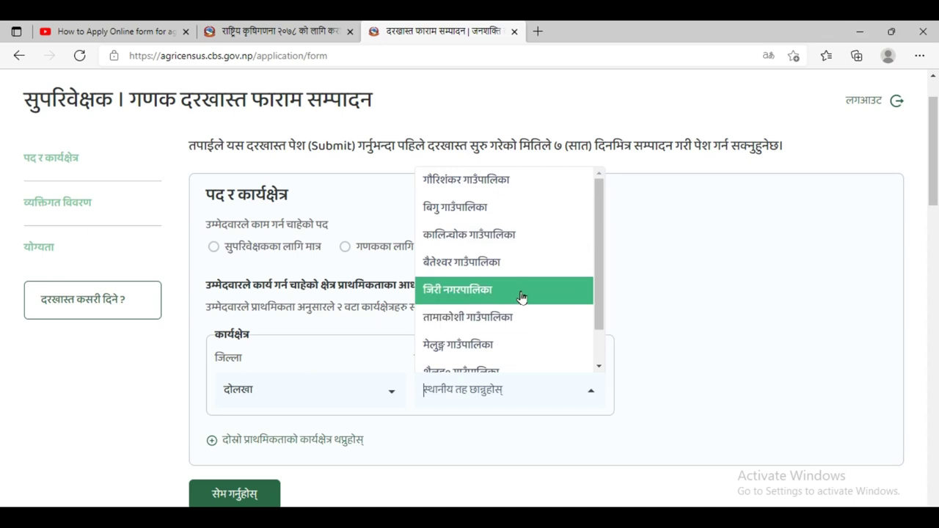
scroll(522, 298, "down", 1)
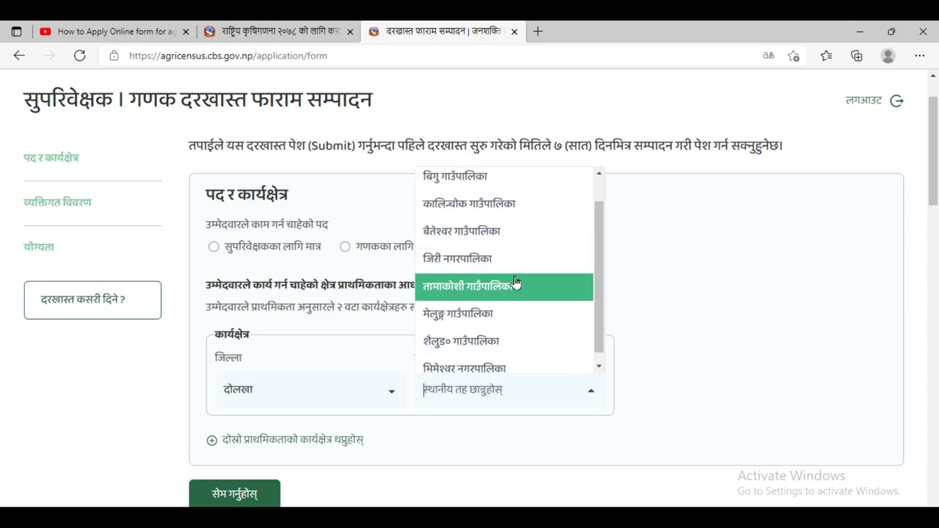
left_click(516, 264)
scroll(512, 304, "down", 1)
scroll(513, 308, "down", 2)
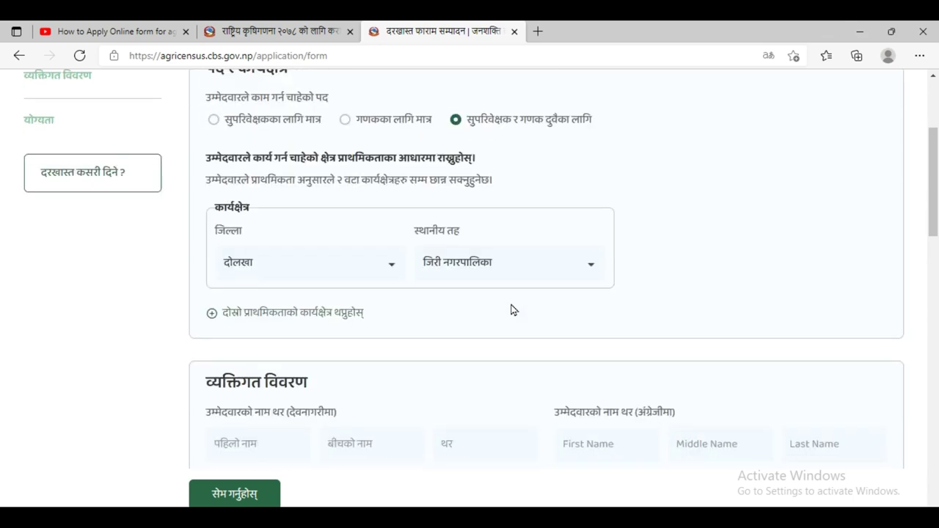
- Switch to the Nepali traditional keyboard and enter the first name in Devanagari
scroll(491, 336, "down", 2)
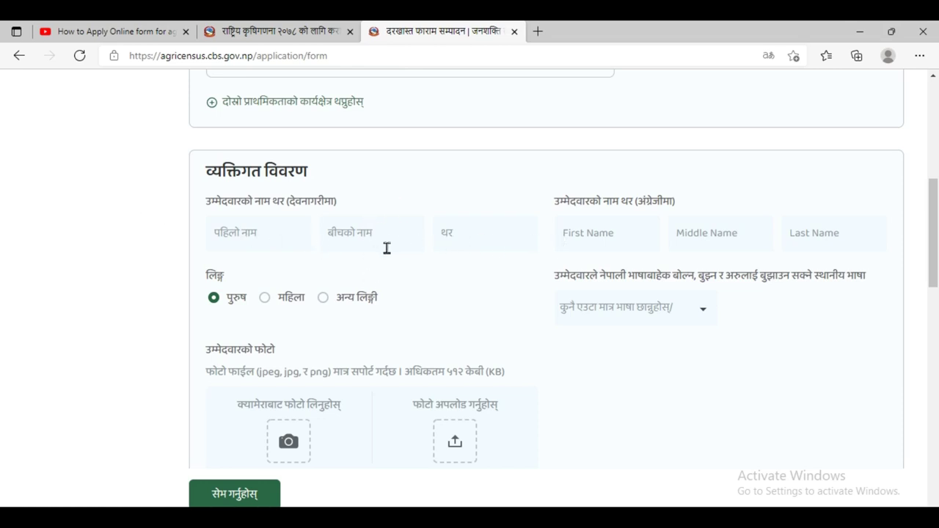
left_click(264, 233)
left_click(844, 515)
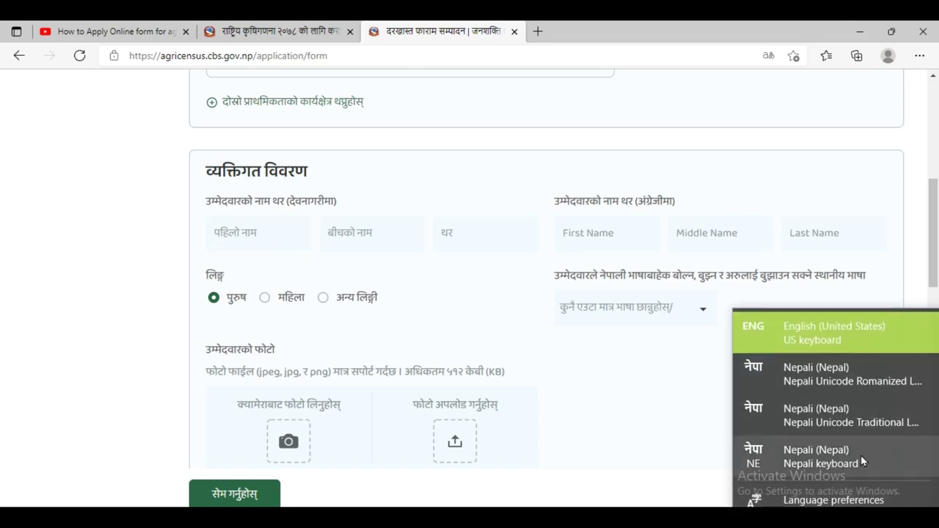
left_click(832, 422)
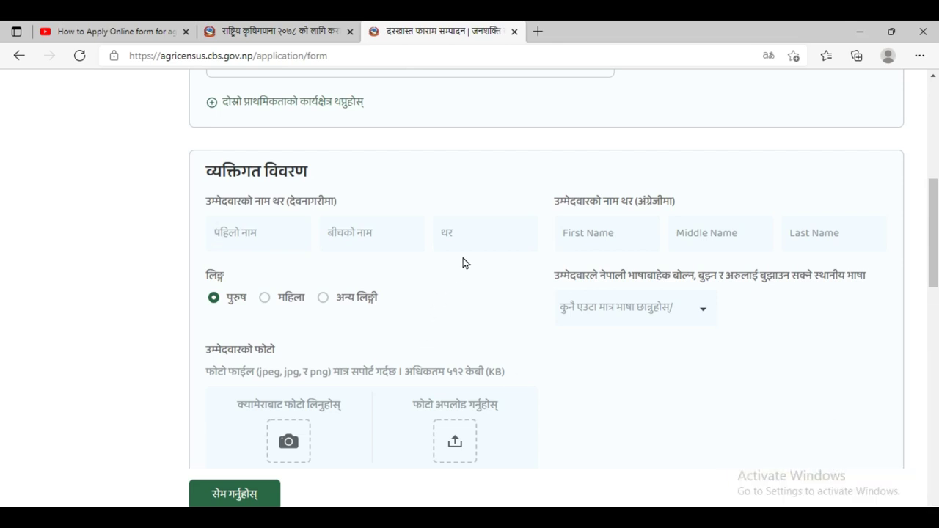
type("ब")
key("BackSpace")
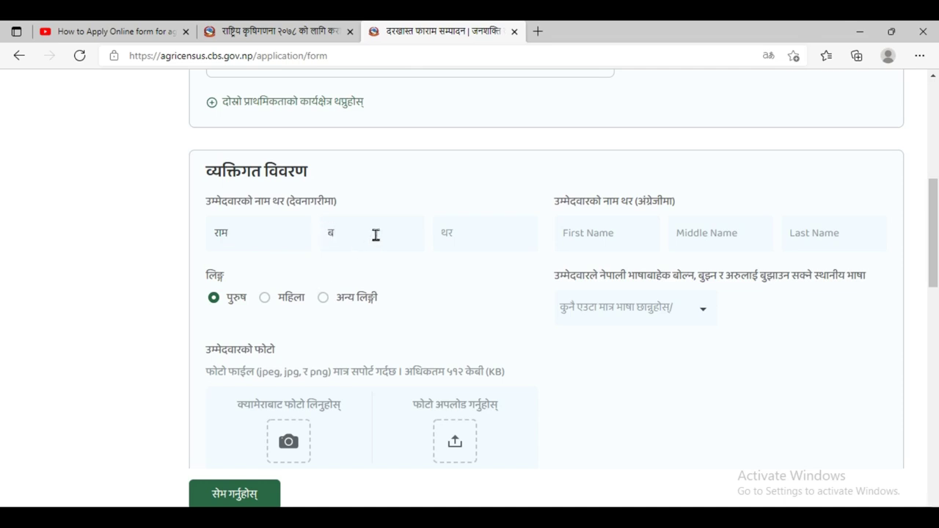
- Enter the candidate's surname in Devanagari
left_click(458, 238)
left_click(605, 230)
key("super+space")
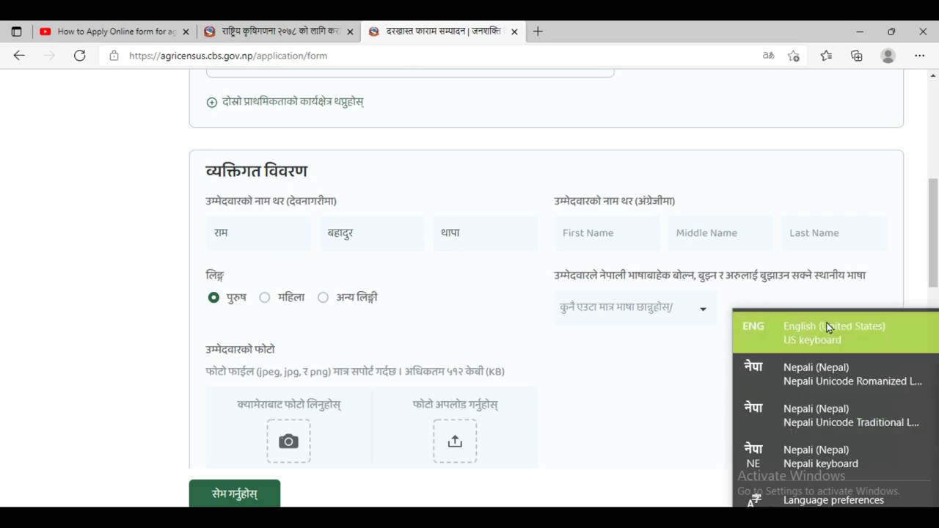
- Switch back to English and enter the candidate's first, middle and last names, keeping gender male
left_click(827, 328)
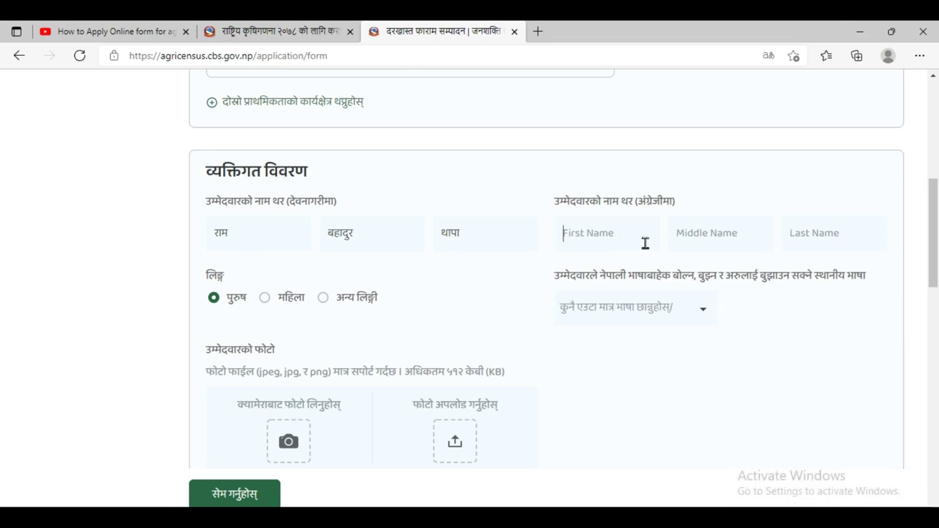
type("R")
key("BackSpace")
key("BackSpace")
key("BackSpace")
key("BackSpace")
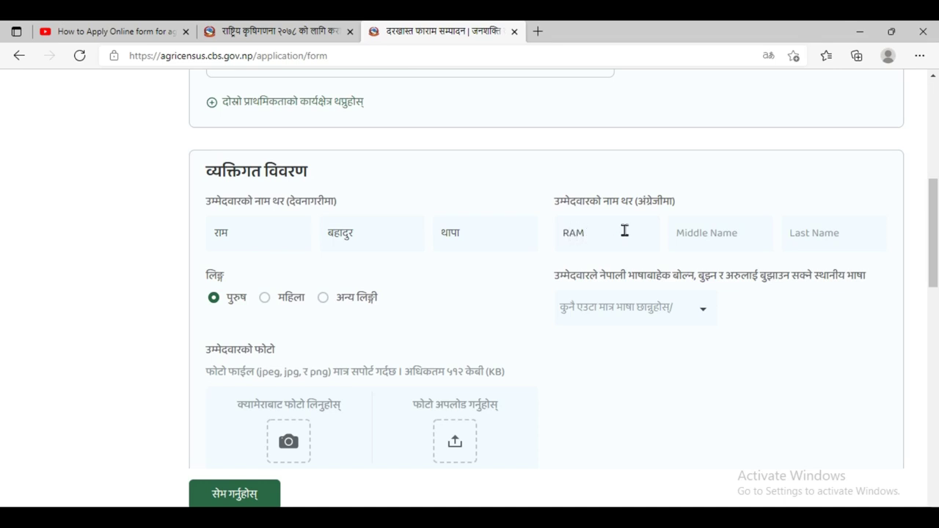
left_click(702, 238)
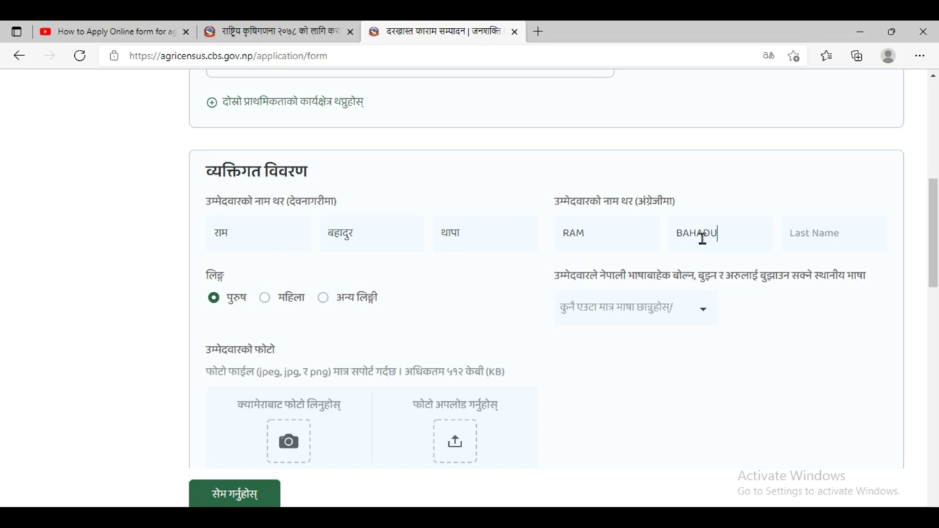
left_click(811, 232)
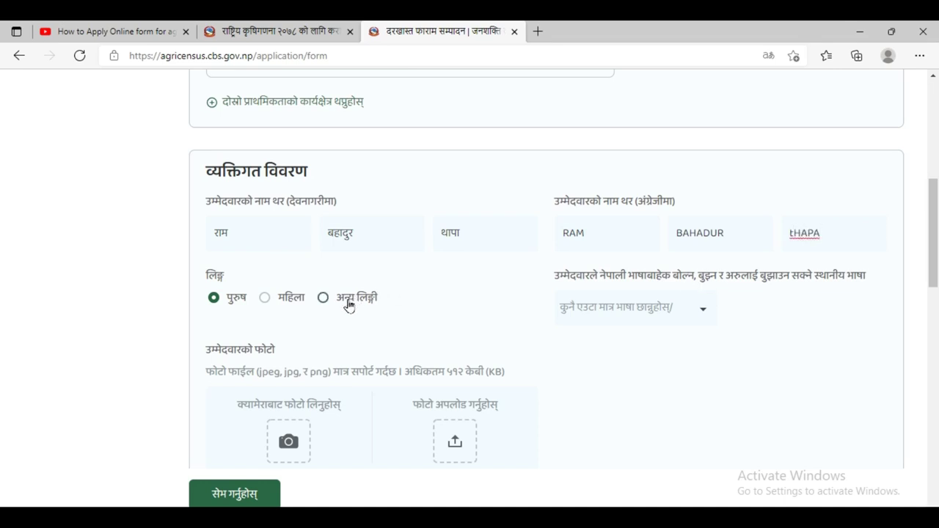
left_click(214, 299)
- Choose भोजपुरी from the local-language list as the language spoken besides Nepali
left_click(701, 314)
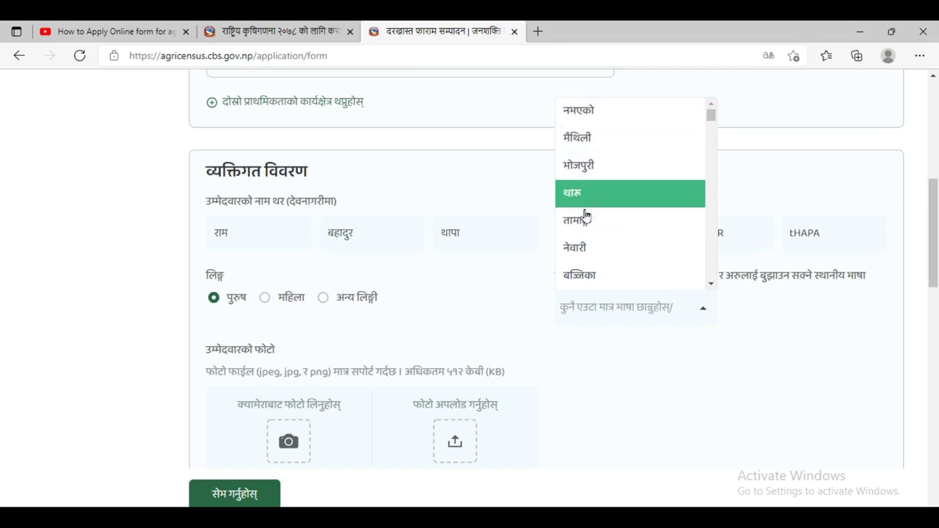
scroll(596, 249, "down", 1)
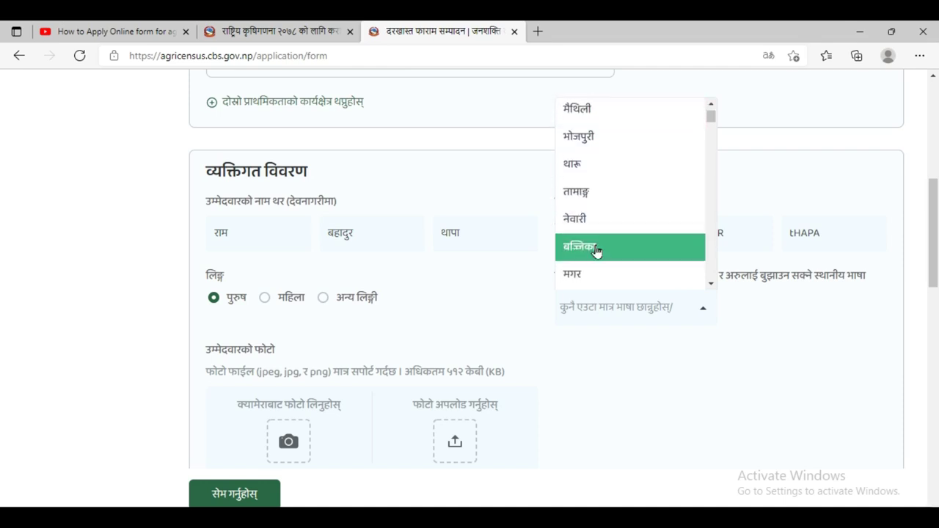
scroll(596, 253, "down", 2)
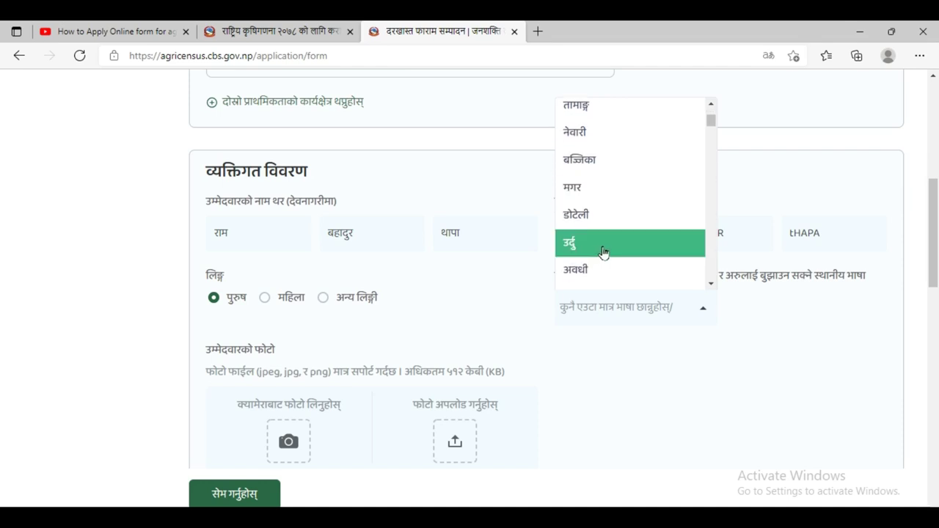
scroll(602, 253, "down", 1)
scroll(604, 252, "down", 3)
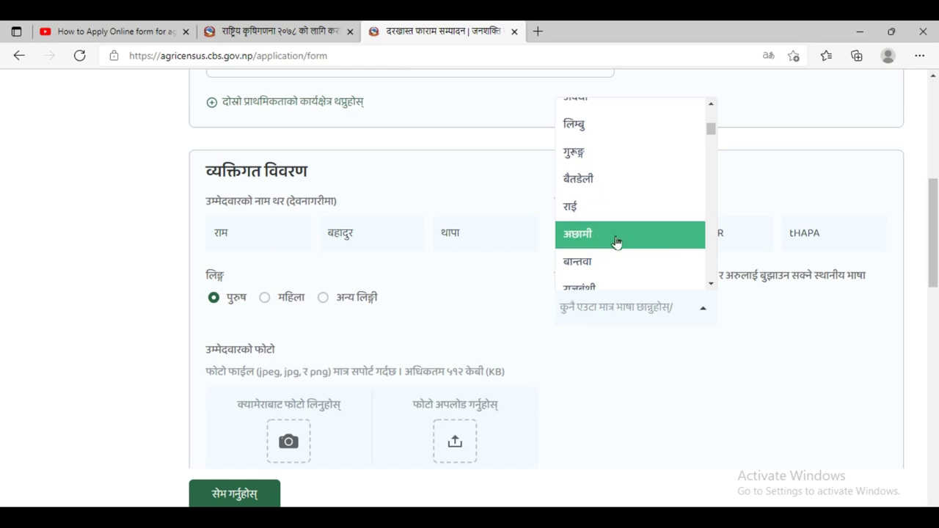
scroll(619, 253, "down", 1)
scroll(620, 264, "down", 1)
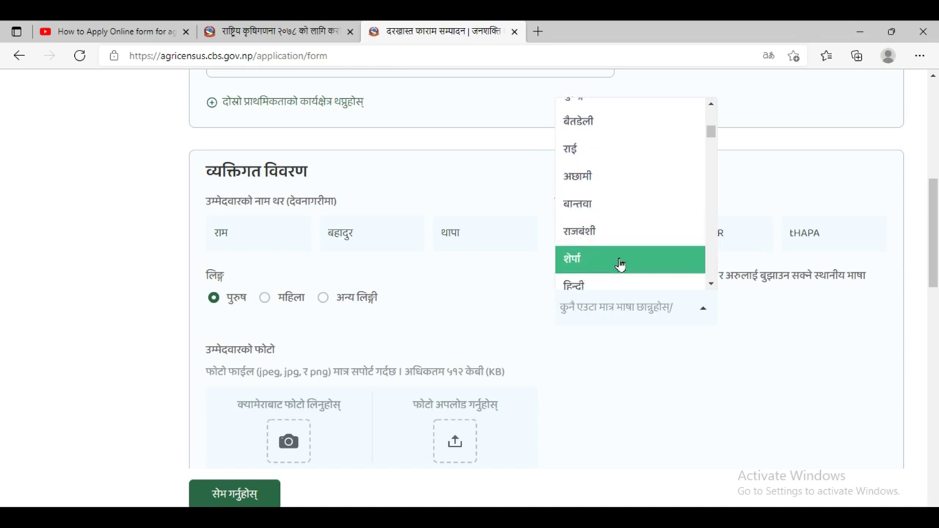
scroll(620, 265, "down", 1)
scroll(620, 264, "down", 3)
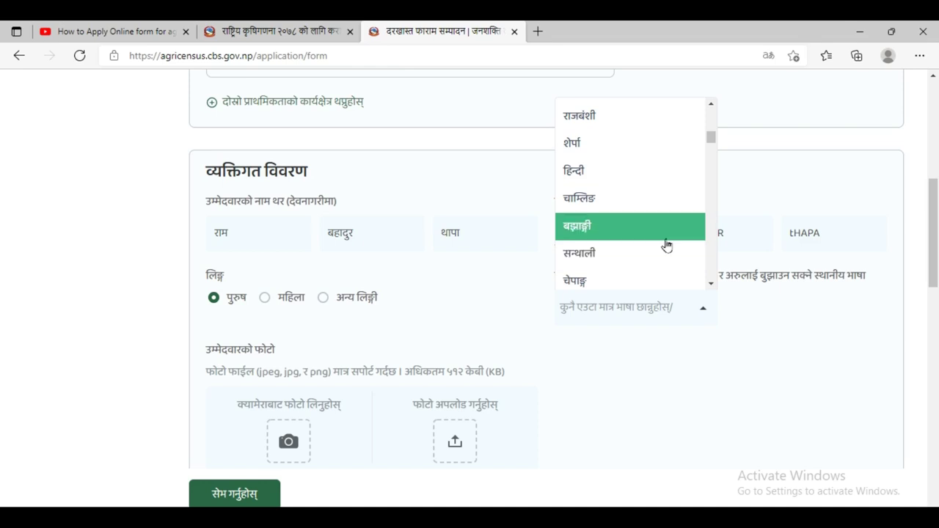
scroll(666, 246, "down", 1)
scroll(666, 246, "down", 5)
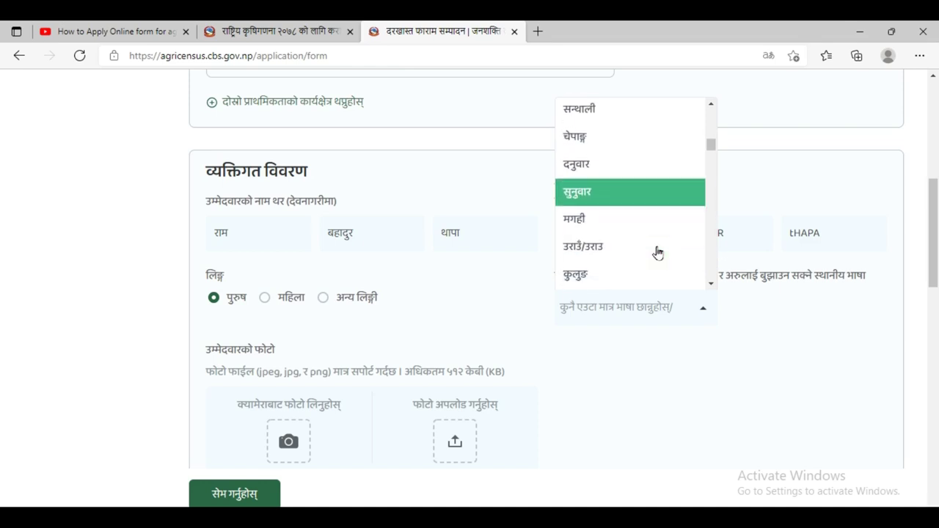
scroll(642, 260, "down", 3)
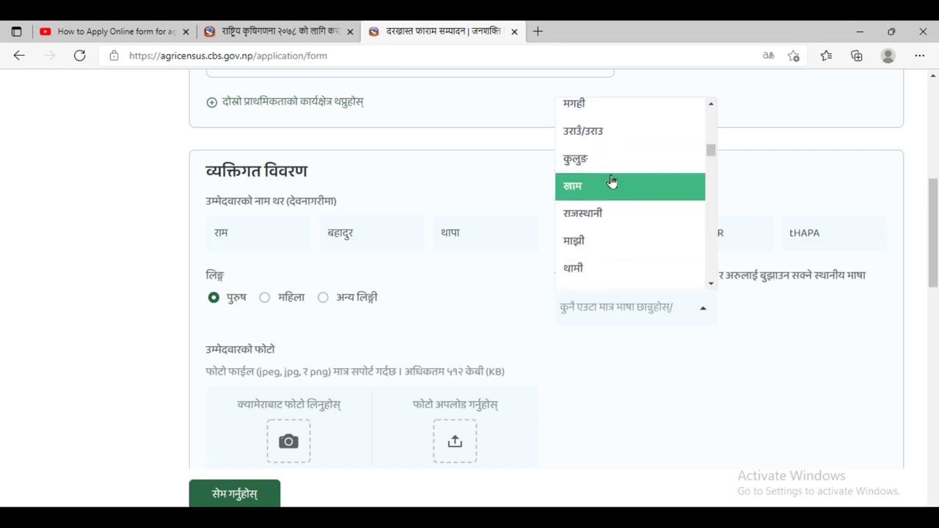
scroll(613, 176, "up", 8)
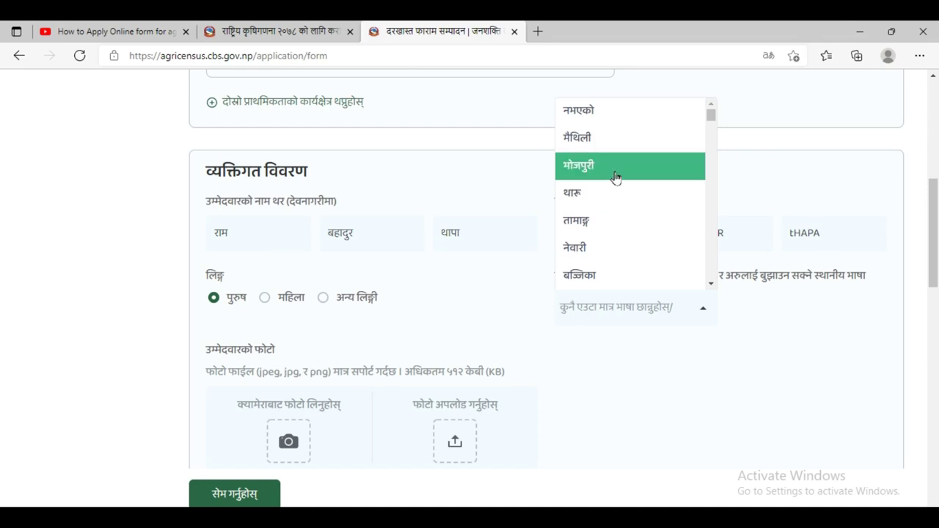
left_click(616, 167)
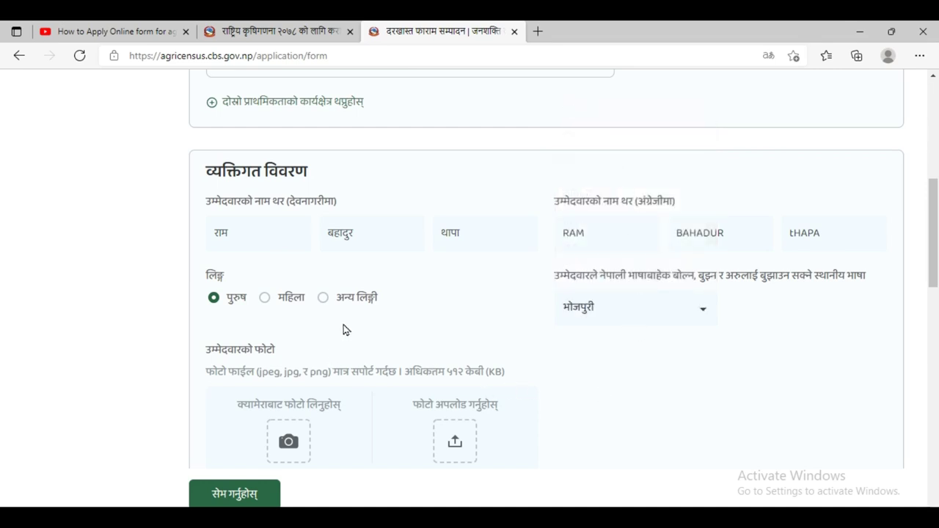
scroll(345, 329, "down", 1)
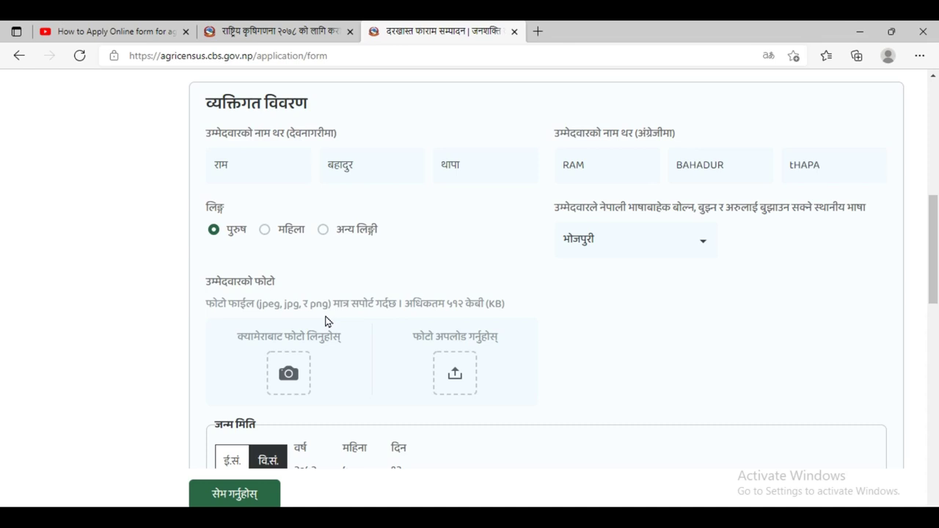
- Attach Screenshot (58) from Pictures > Screenshots as the candidate's photo
scroll(374, 321, "down", 1)
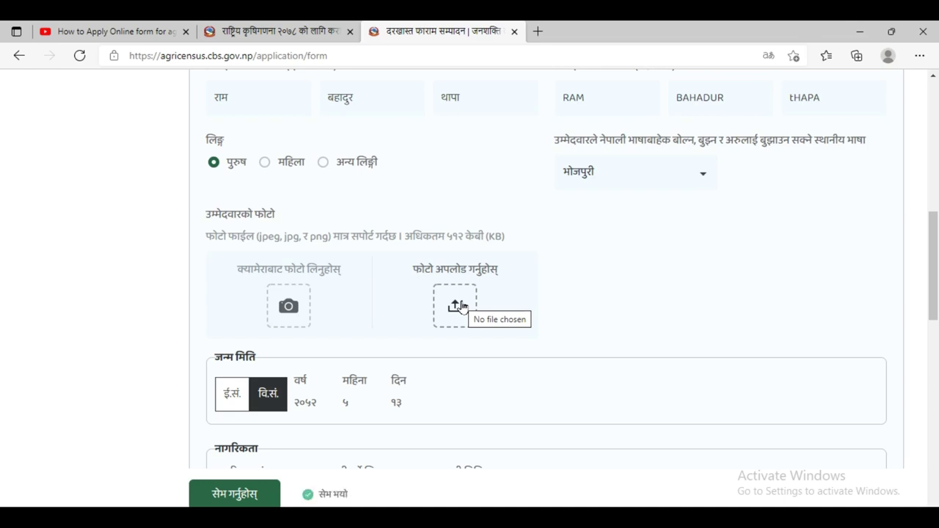
left_click(460, 306)
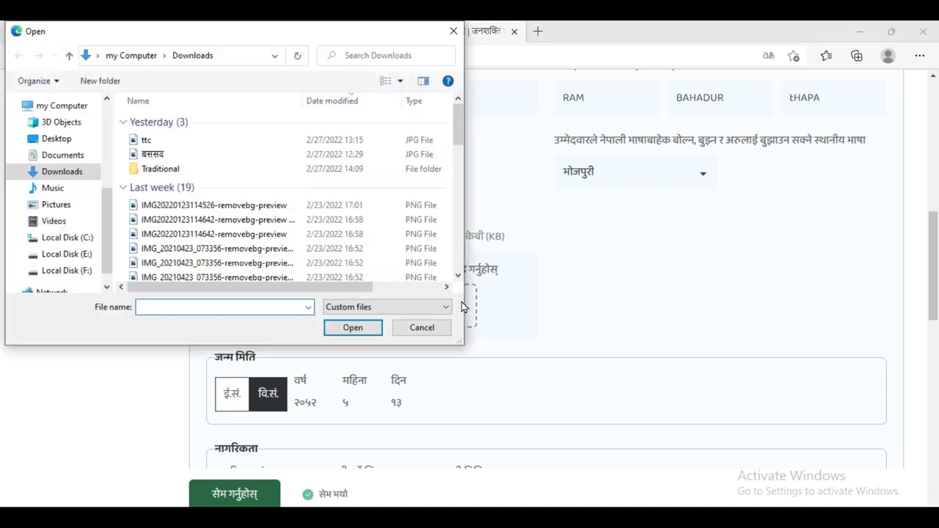
left_click(66, 207)
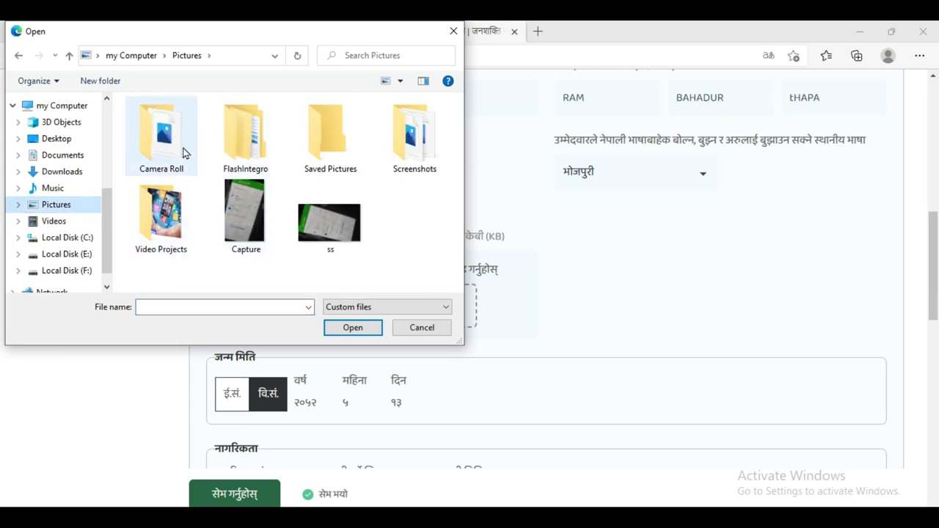
double_click(416, 154)
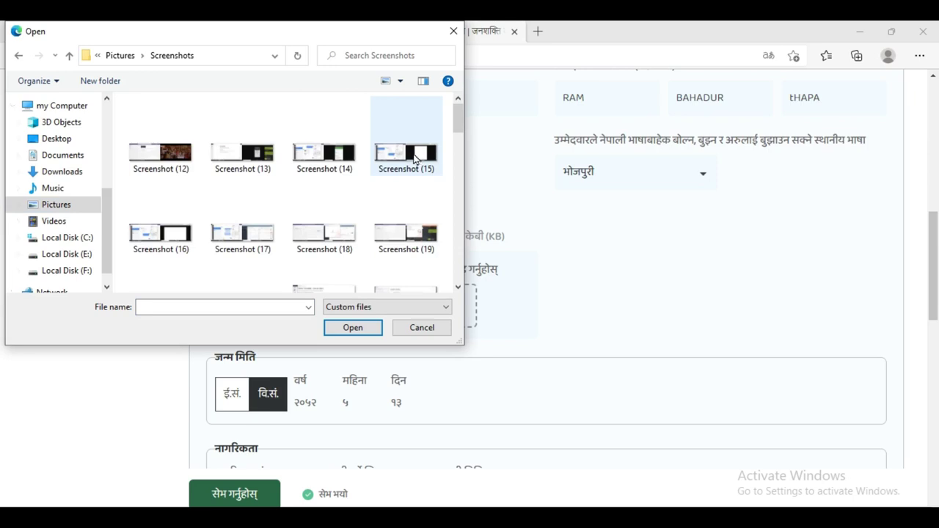
scroll(380, 186, "down", 3)
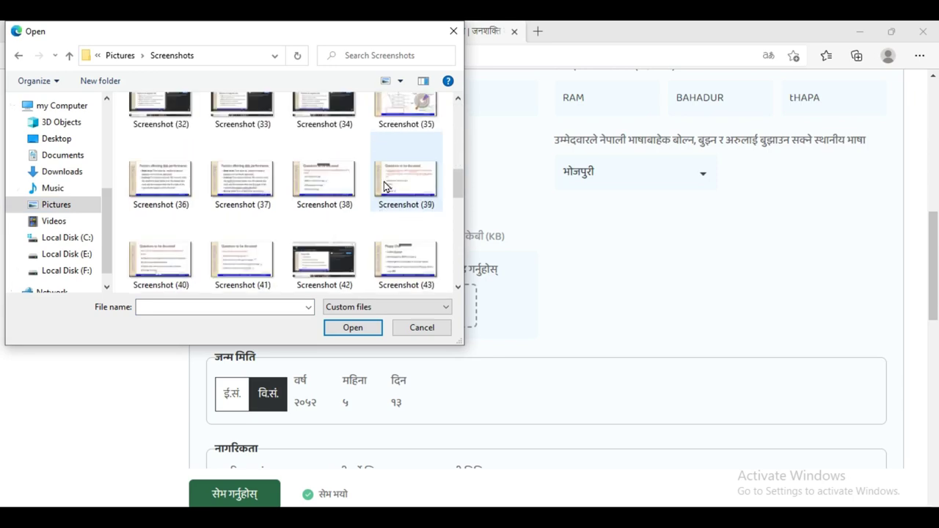
scroll(389, 187, "up", 1)
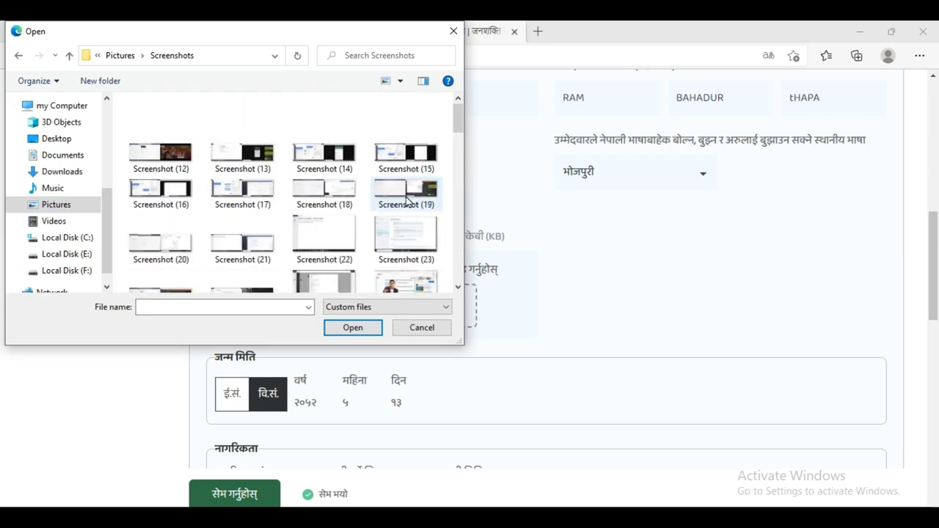
scroll(409, 198, "down", 5)
scroll(407, 199, "down", 2)
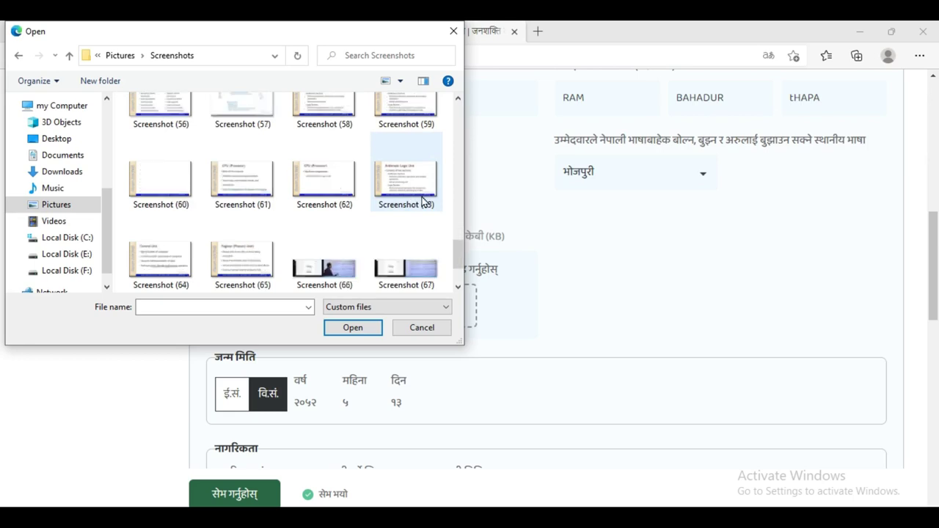
scroll(394, 198, "up", 2)
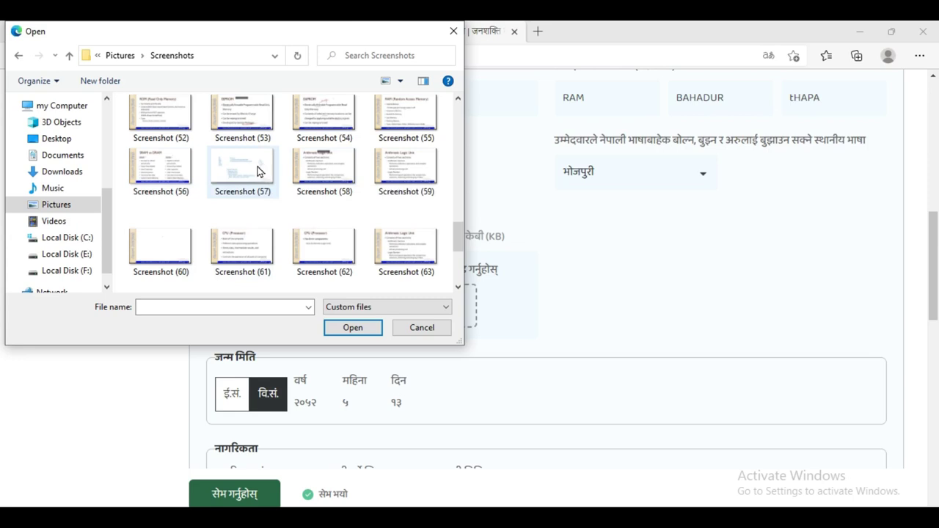
left_click(324, 167)
left_click(352, 327)
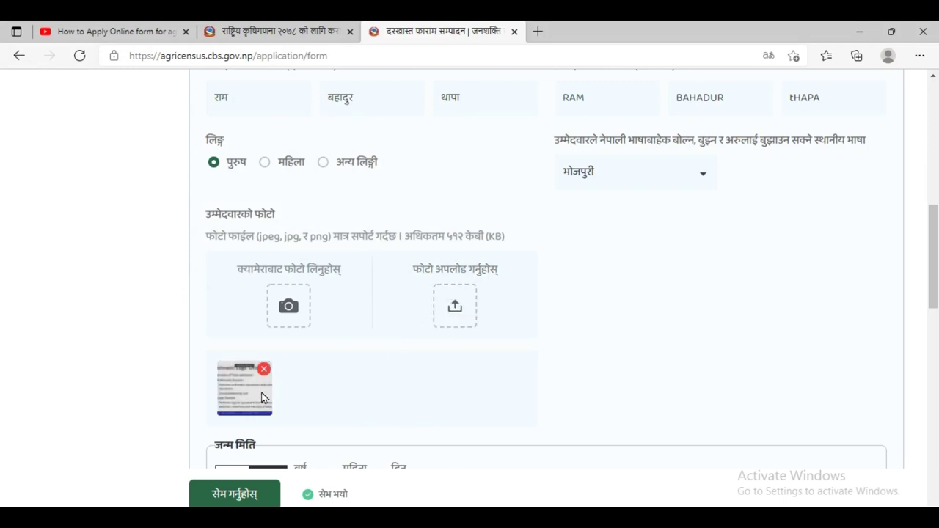
- Pick २०७५, भदौ and १३ as the citizenship issue year, month and day
scroll(416, 352, "down", 1)
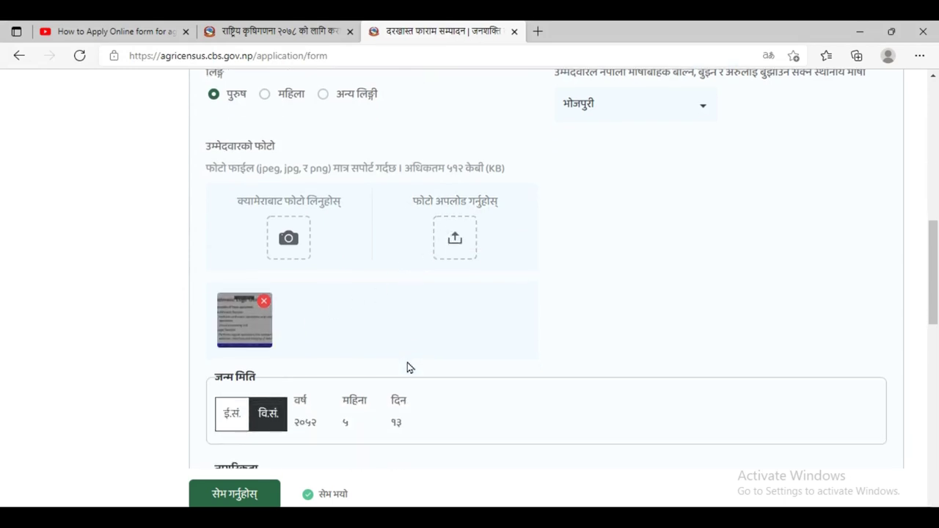
scroll(367, 380, "down", 1)
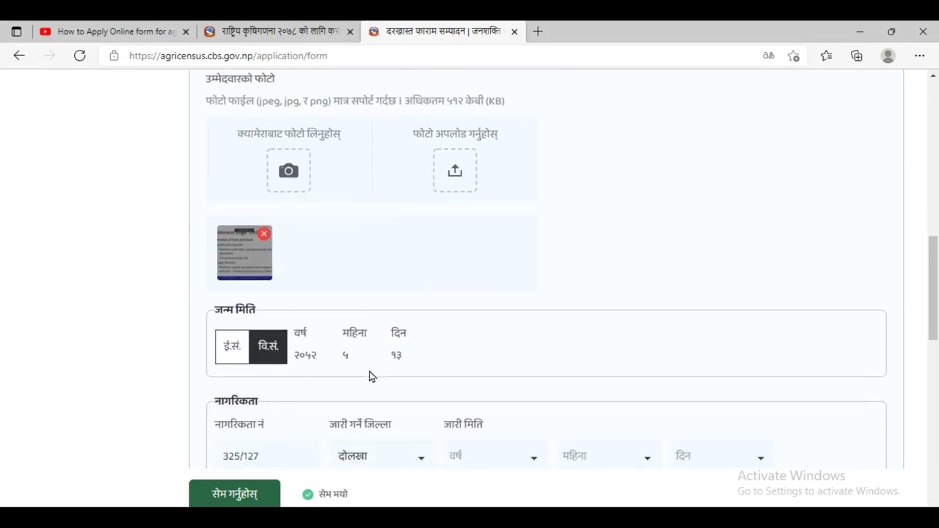
scroll(268, 351, "down", 1)
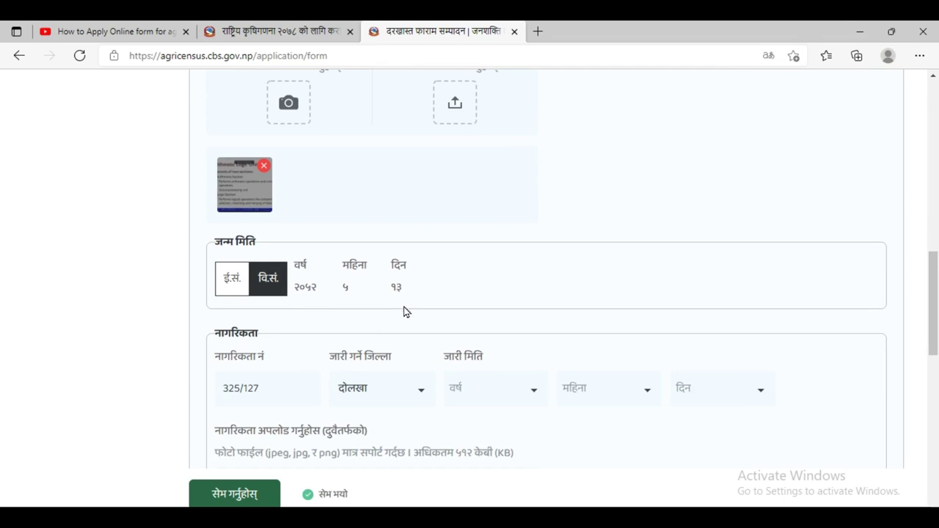
scroll(383, 310, "down", 1)
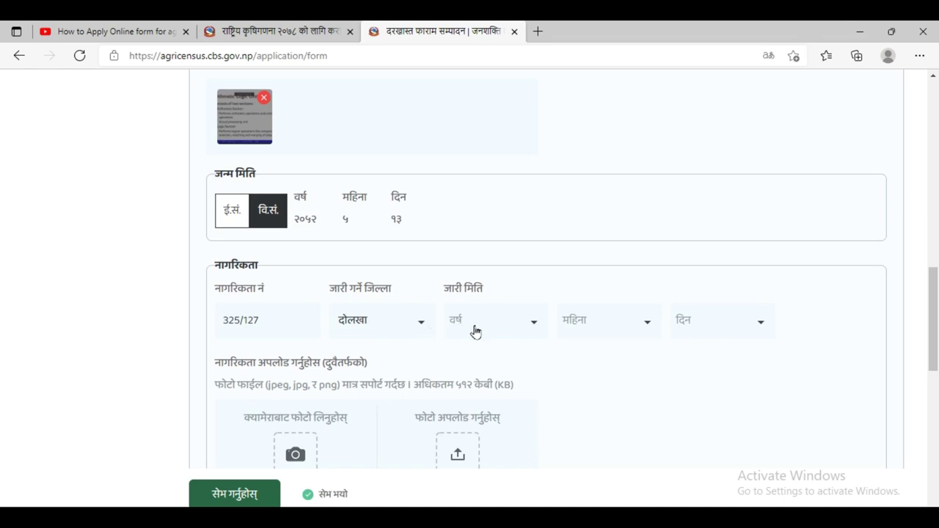
left_click(538, 328)
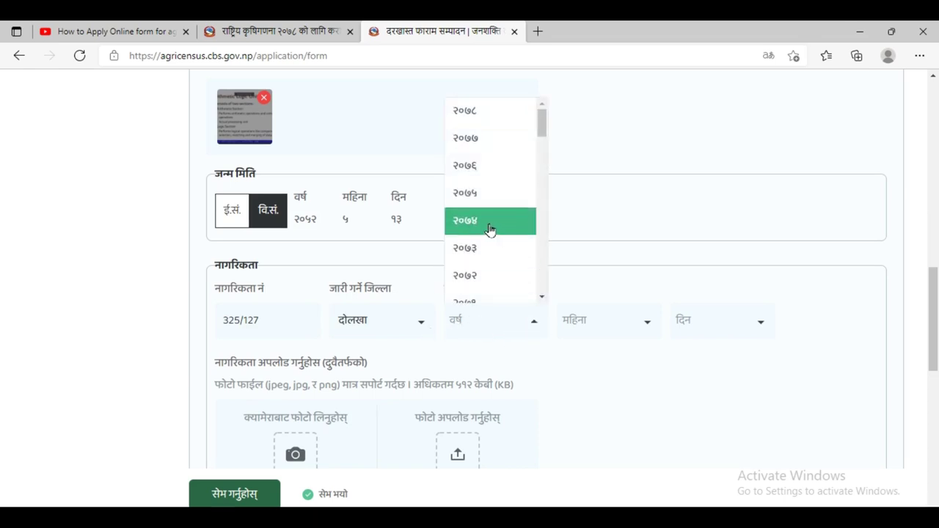
left_click(475, 195)
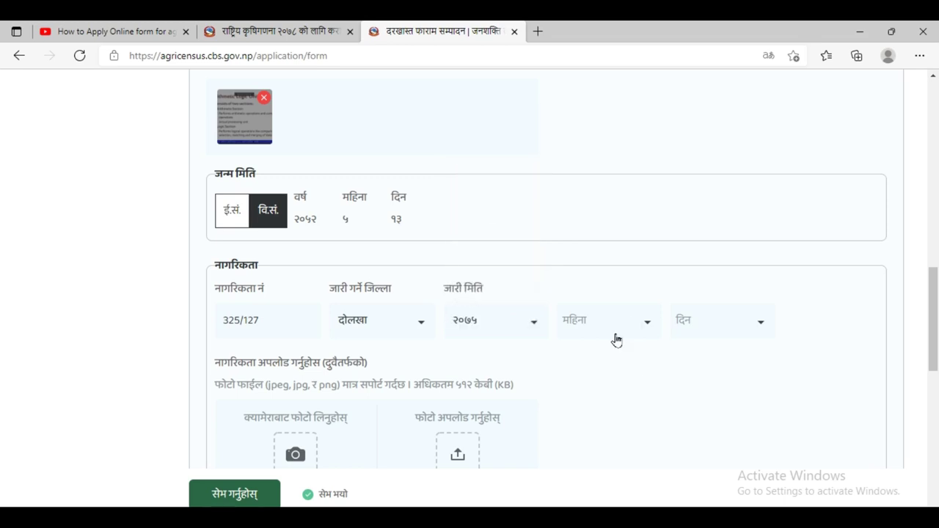
left_click(643, 326)
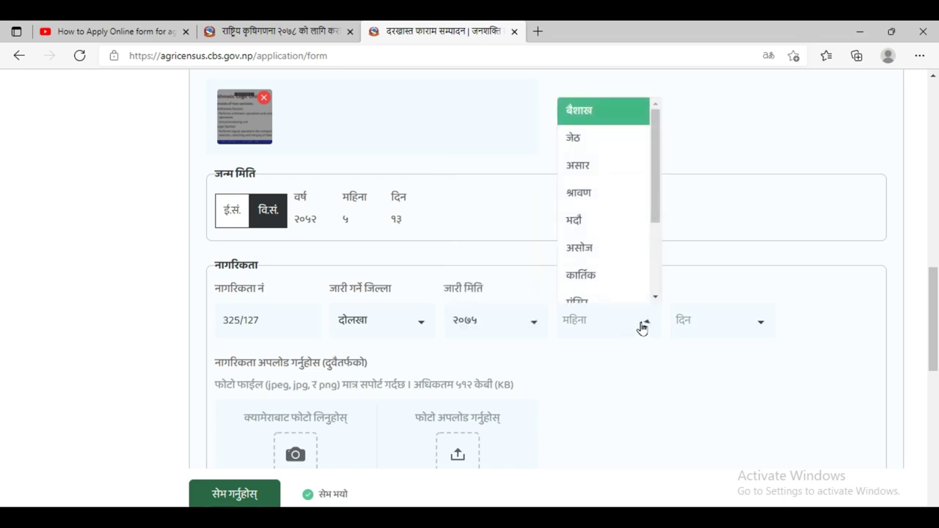
left_click(592, 221)
left_click(764, 329)
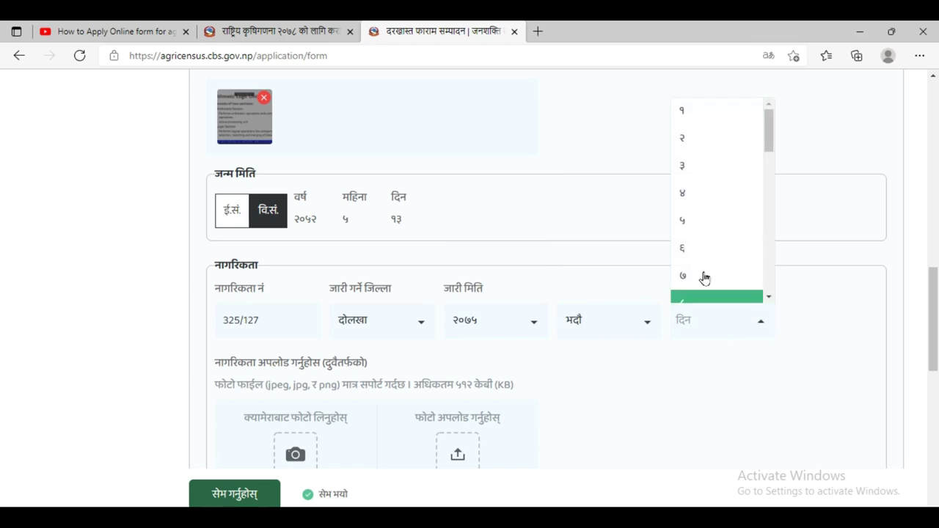
scroll(701, 278, "down", 1)
scroll(706, 280, "down", 2)
left_click(710, 258)
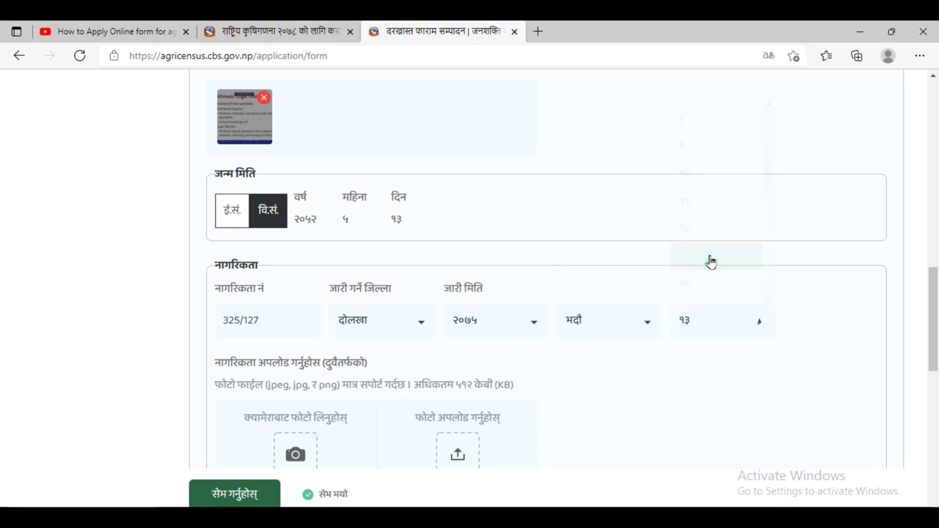
scroll(426, 334, "down", 1)
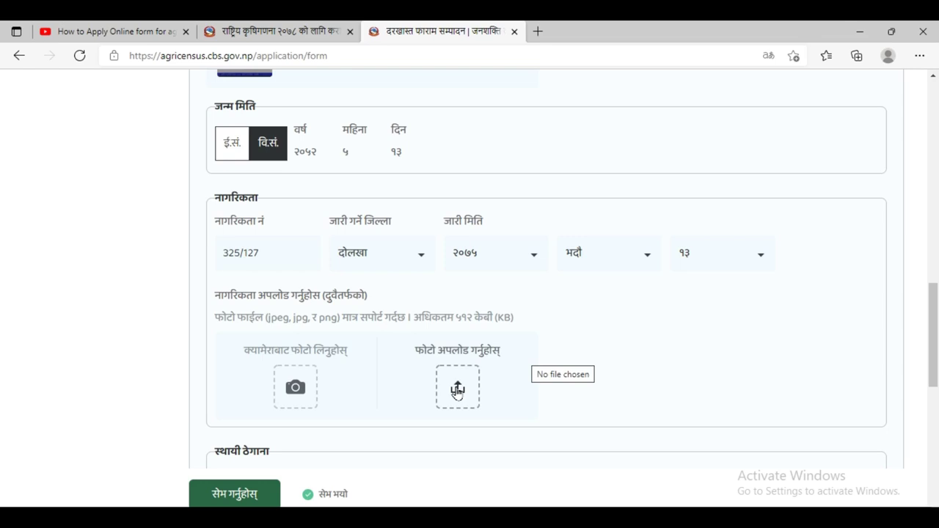
- Upload Screenshot (65) as the citizenship document image
left_click(457, 389)
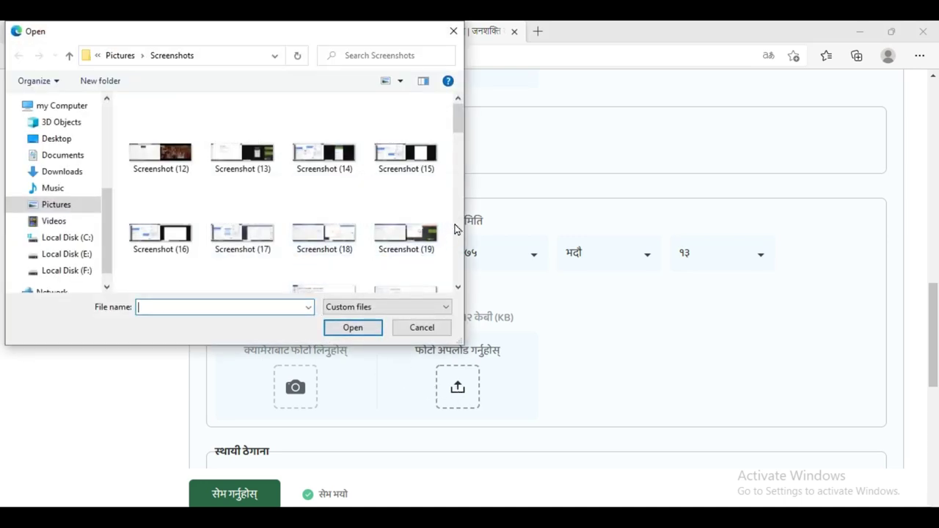
left_click(458, 288)
left_click(458, 288)
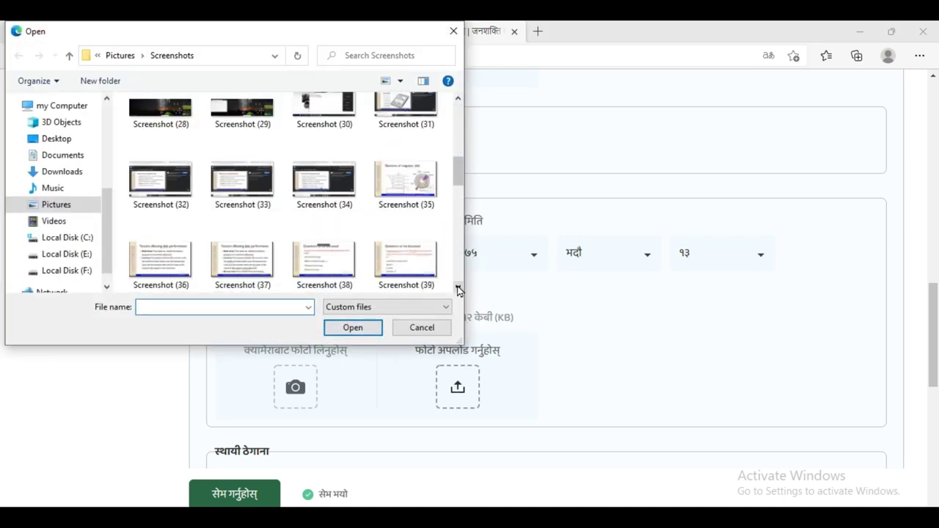
left_click(458, 288)
left_click(458, 287)
left_click(458, 288)
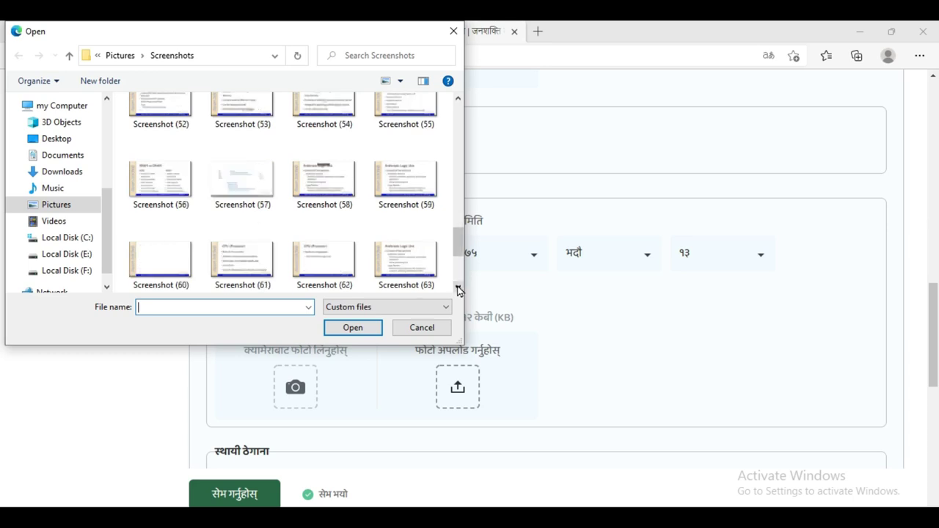
left_click(458, 288)
left_click(458, 287)
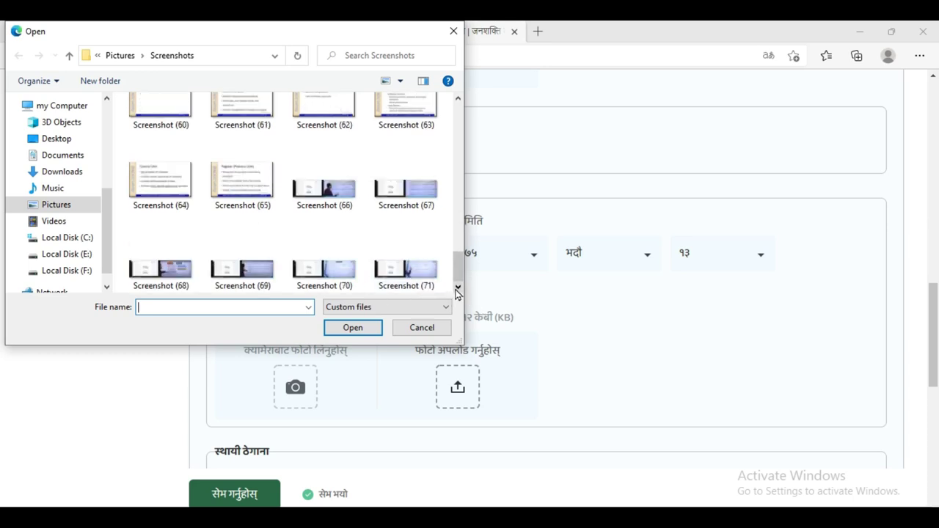
left_click(250, 191)
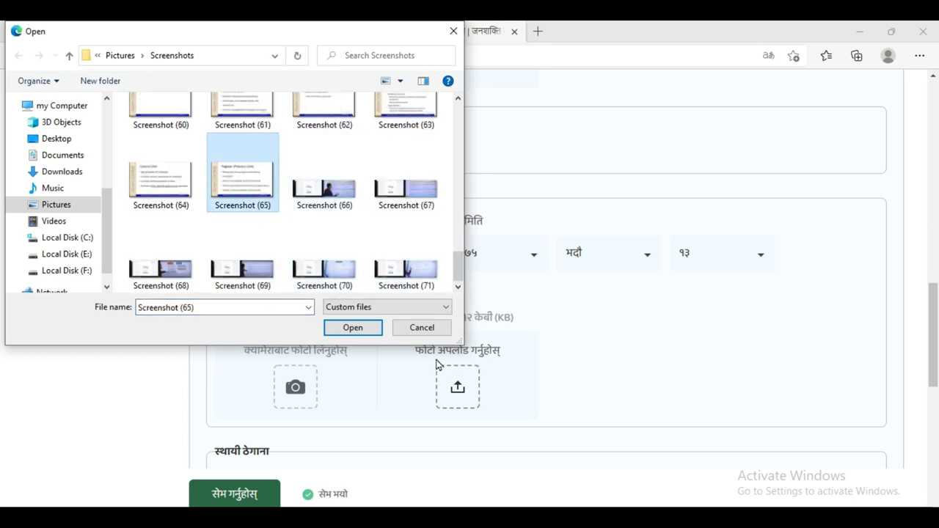
left_click(354, 328)
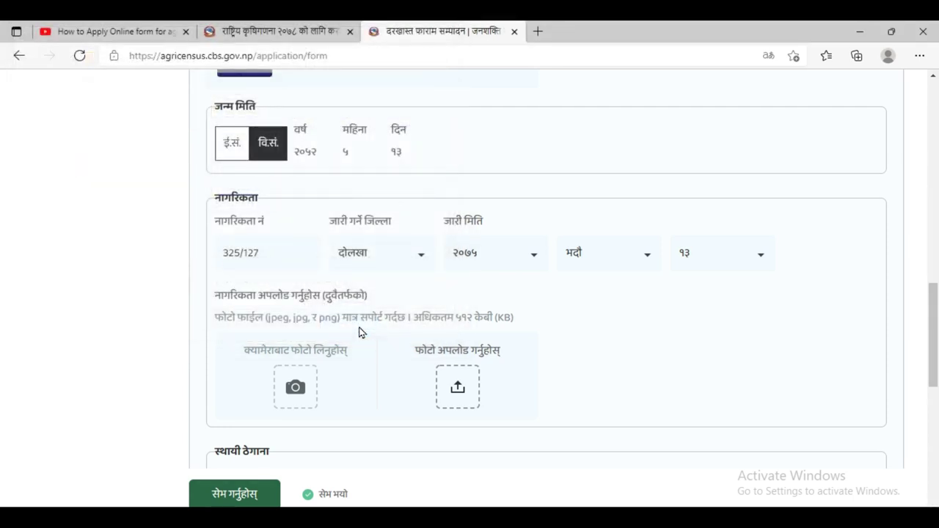
scroll(359, 332, "down", 1)
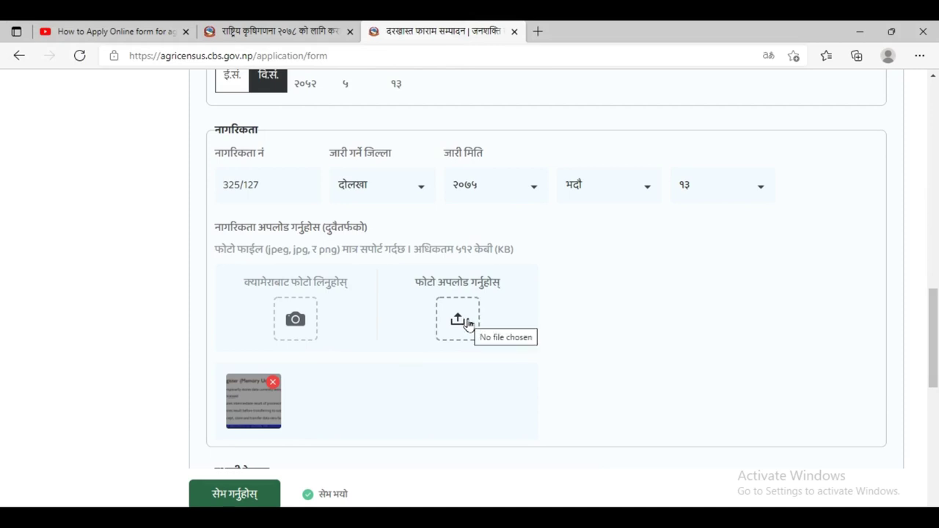
- Try adding Screenshot (66) as a second citizenship image, which is rejected as over 600 KB
left_click(468, 323)
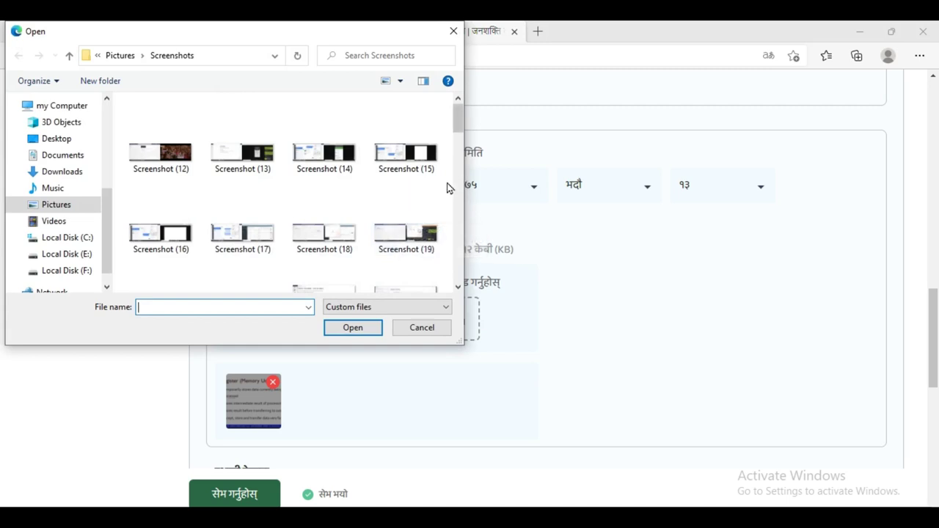
left_click(457, 216)
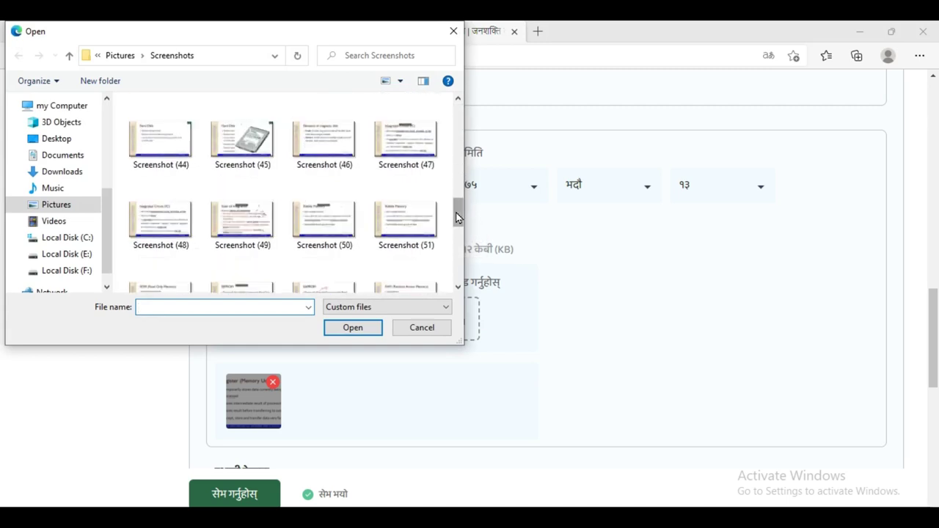
left_click(455, 287)
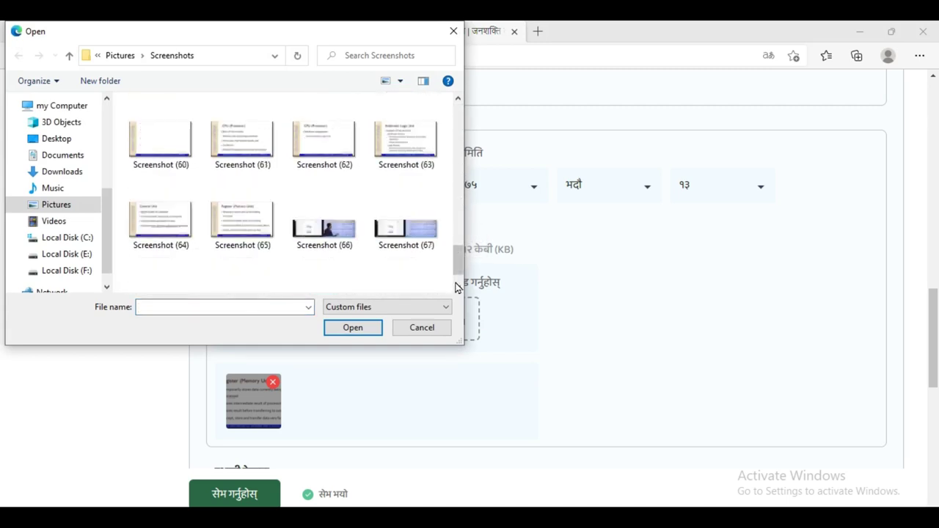
left_click(455, 287)
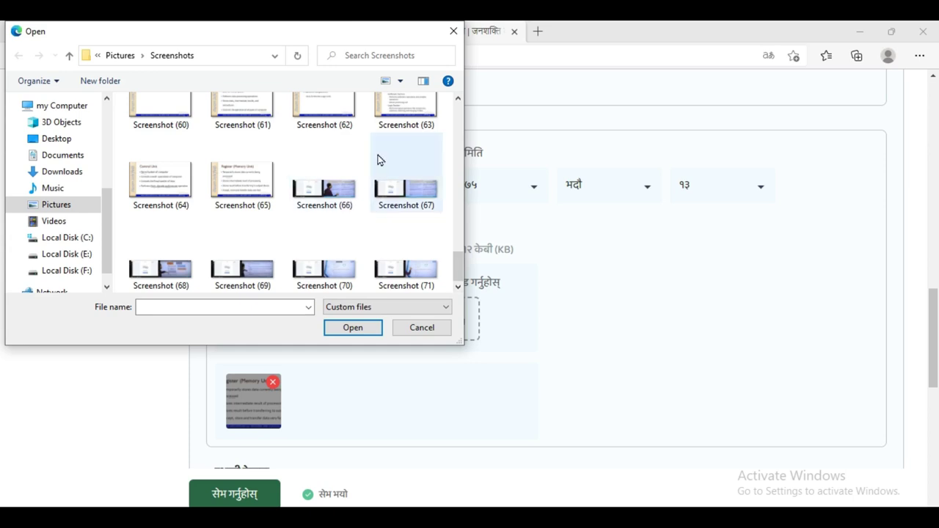
left_click(323, 200)
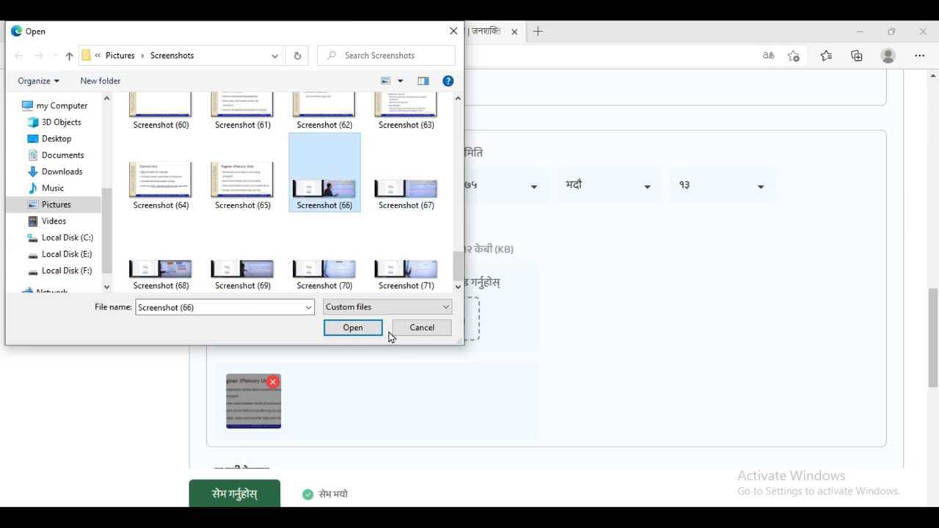
left_click(356, 335)
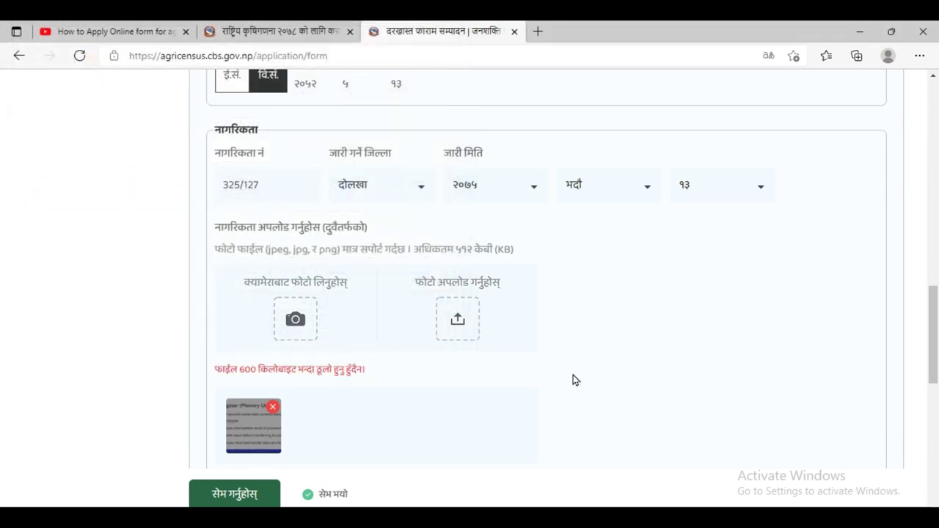
scroll(576, 378, "down", 1)
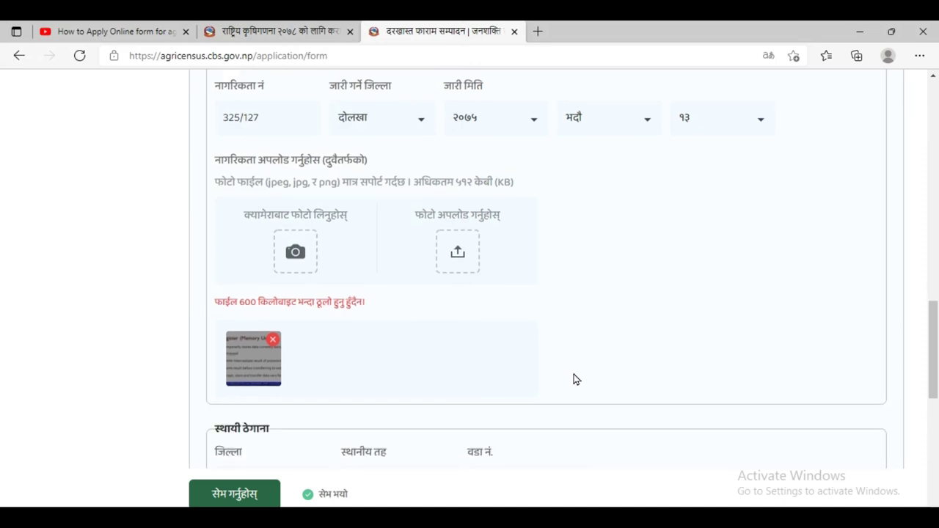
- Remove the existing citizenship image and upload Screenshot (64) in its place
left_click(272, 342)
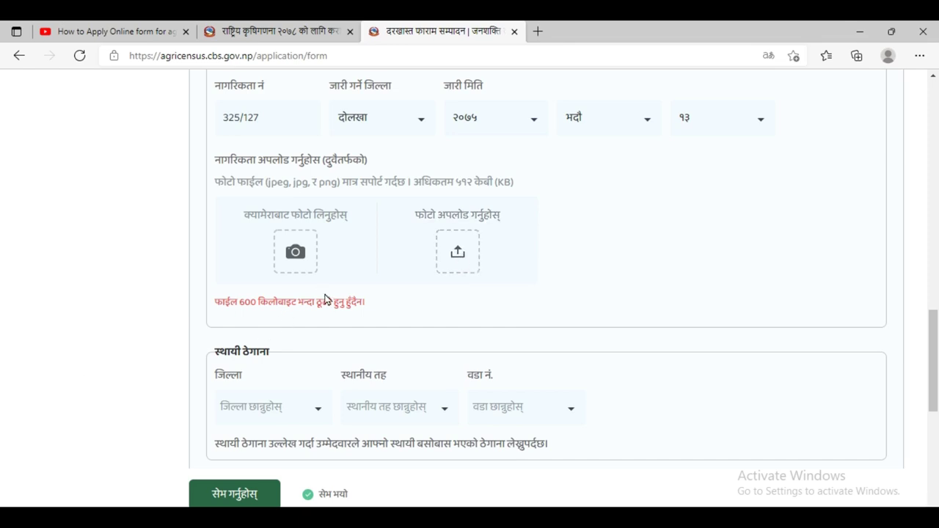
left_click(458, 253)
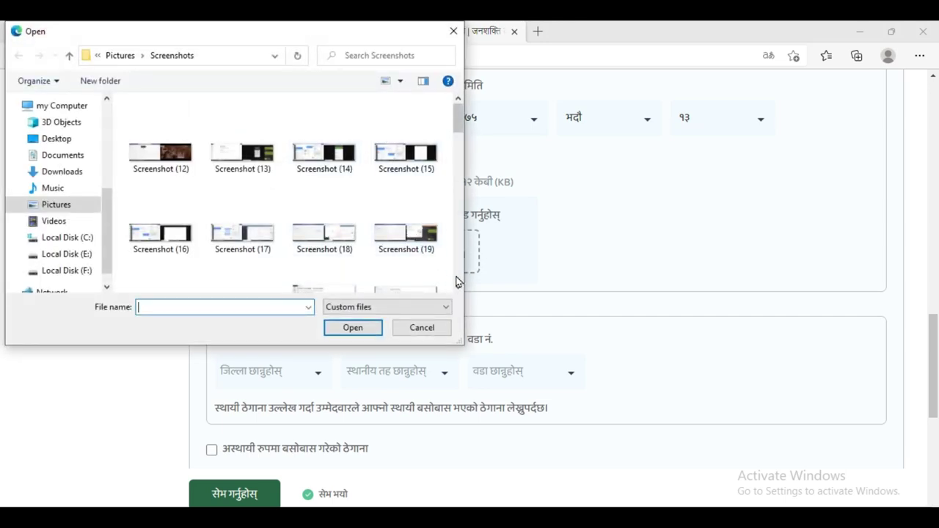
left_click(457, 281)
left_click(456, 281)
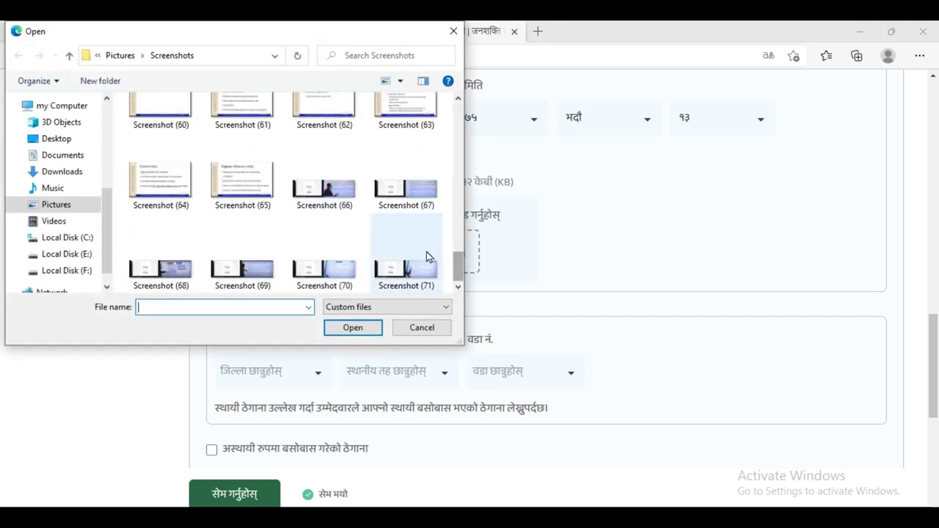
left_click(180, 176)
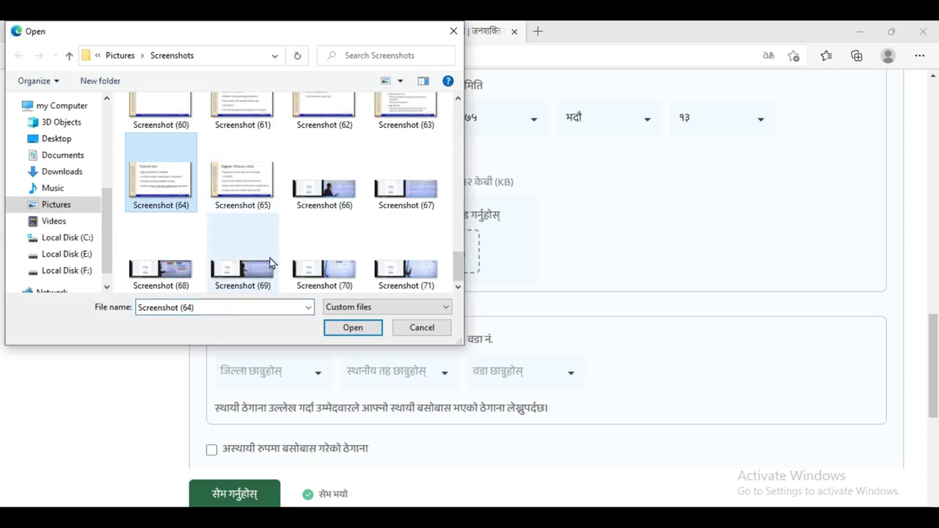
left_click(356, 330)
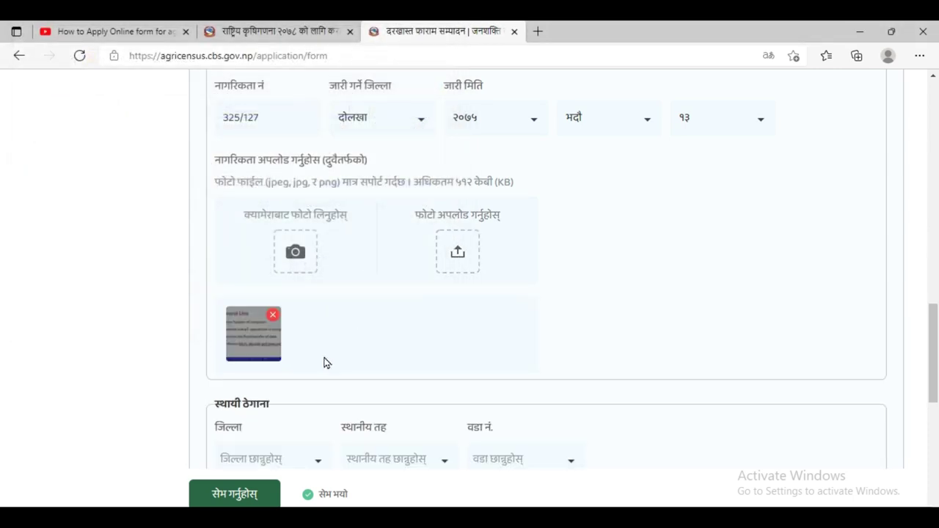
- Add Screenshot (36) as the second citizenship image
left_click(458, 257)
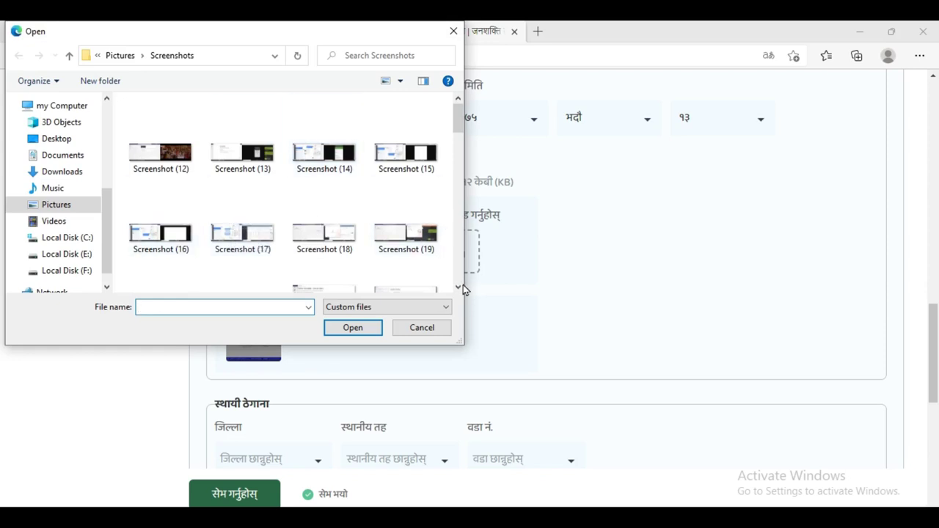
scroll(458, 287, "down", 10)
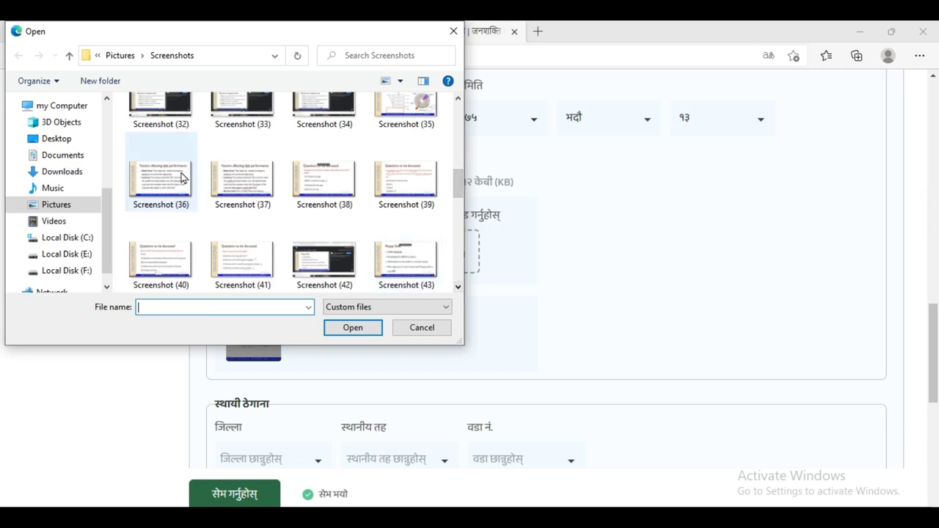
left_click(166, 189)
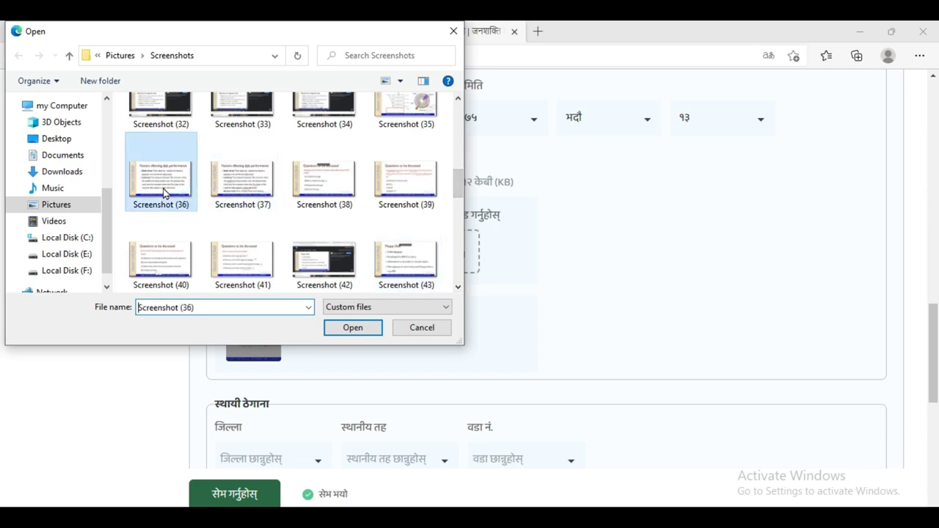
left_click(342, 328)
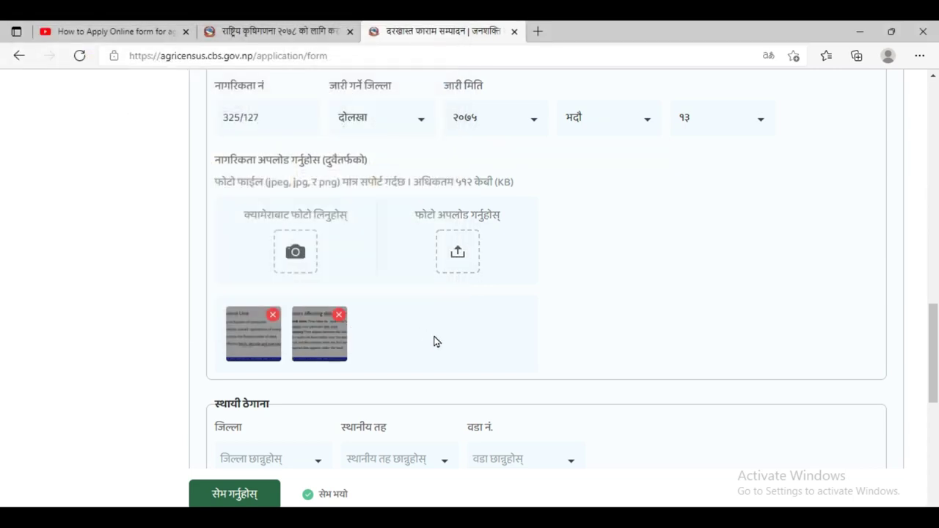
scroll(479, 350, "down", 3)
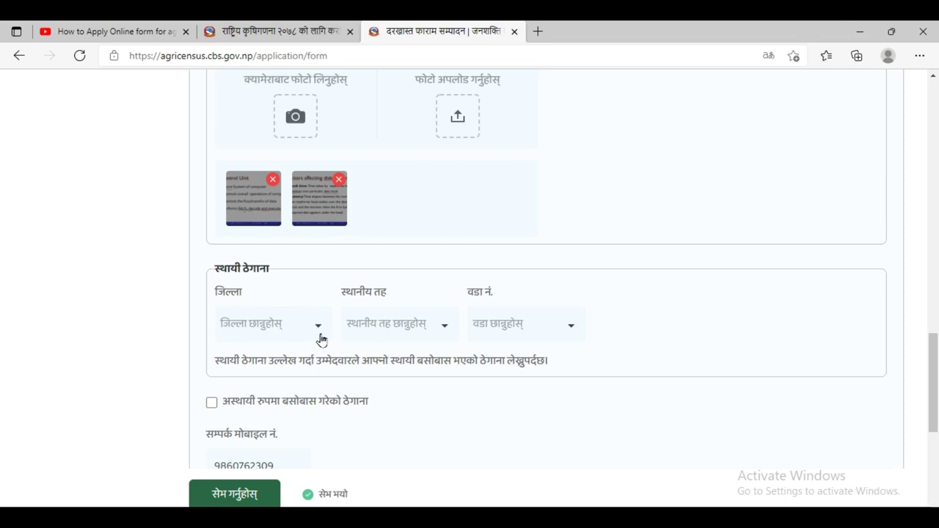
- Set the permanent address to दोलखा district, जिरी नगरपालिका, ward ९
left_click(320, 337)
scroll(300, 279, "down", 3)
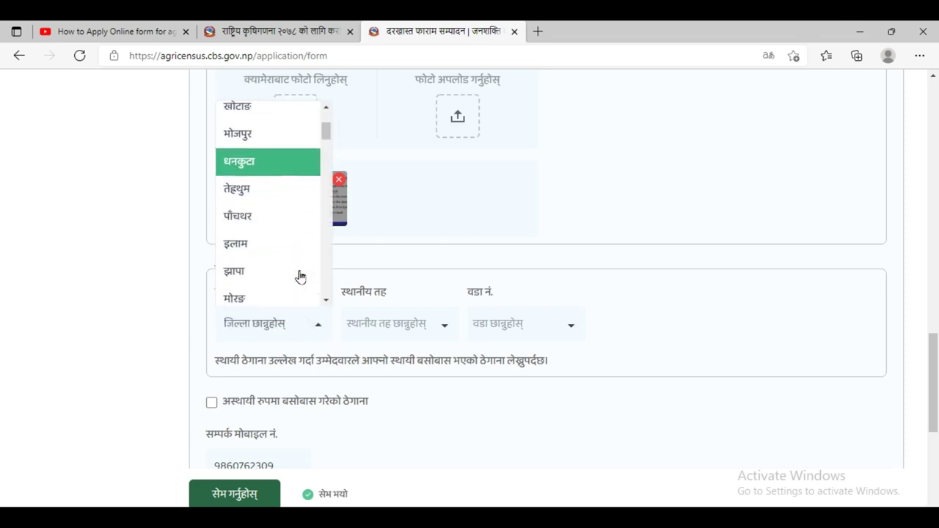
scroll(297, 277, "down", 3)
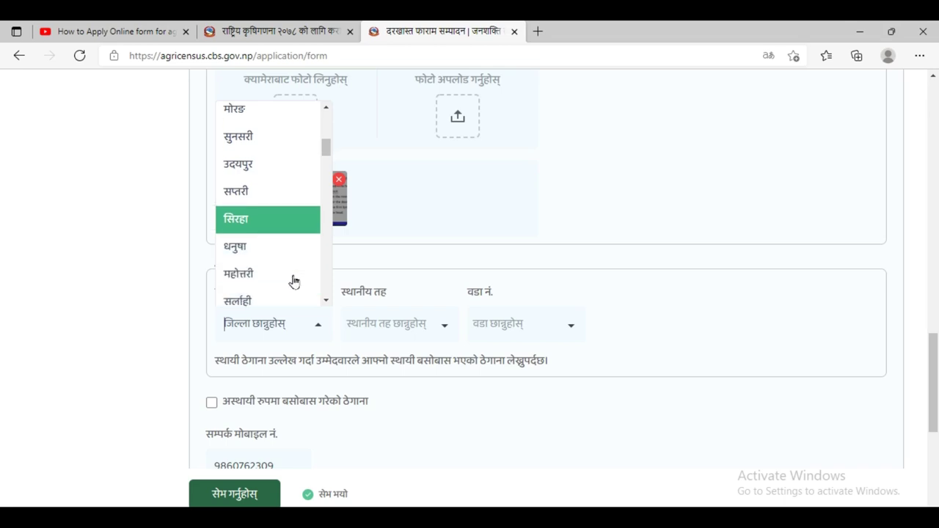
scroll(292, 281, "down", 3)
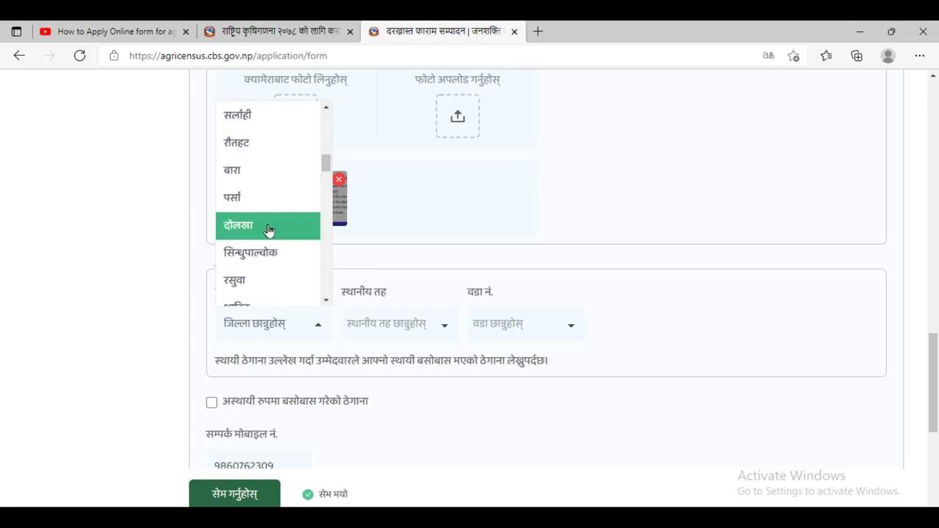
left_click(268, 228)
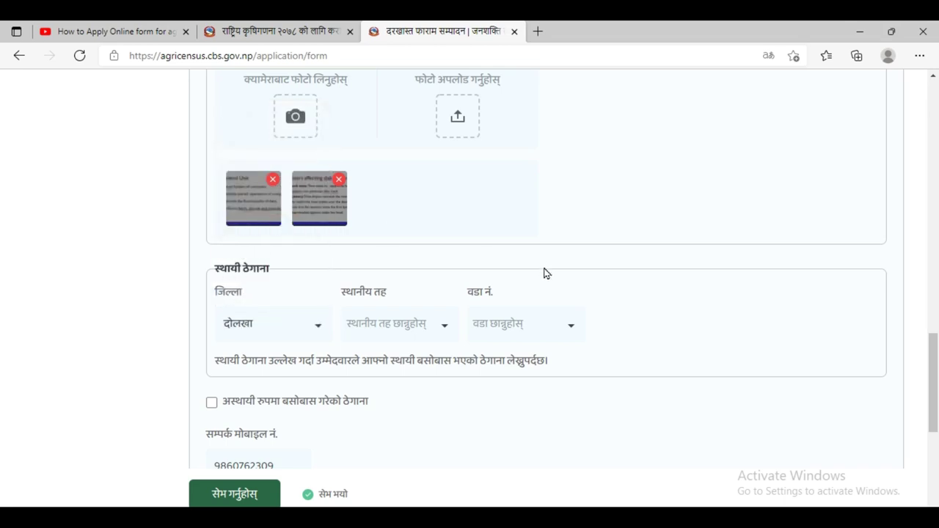
left_click(444, 331)
left_click(408, 234)
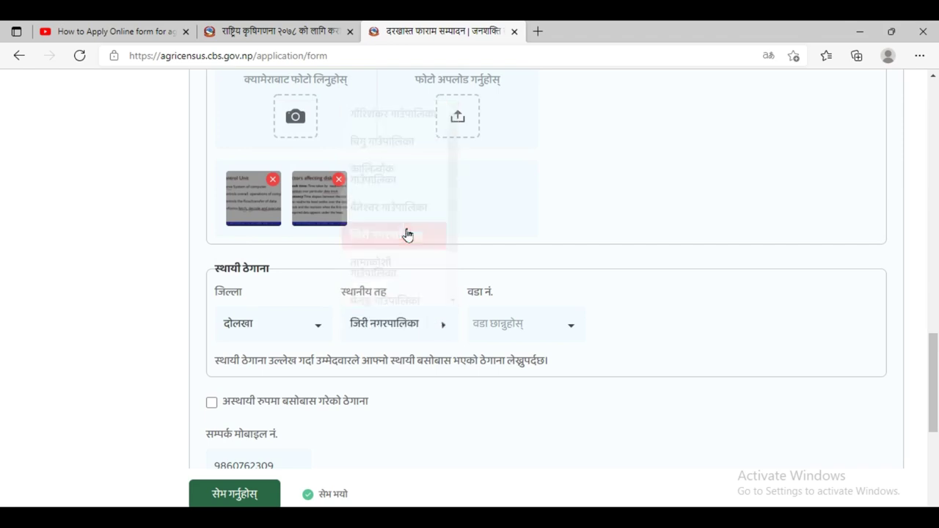
left_click(567, 327)
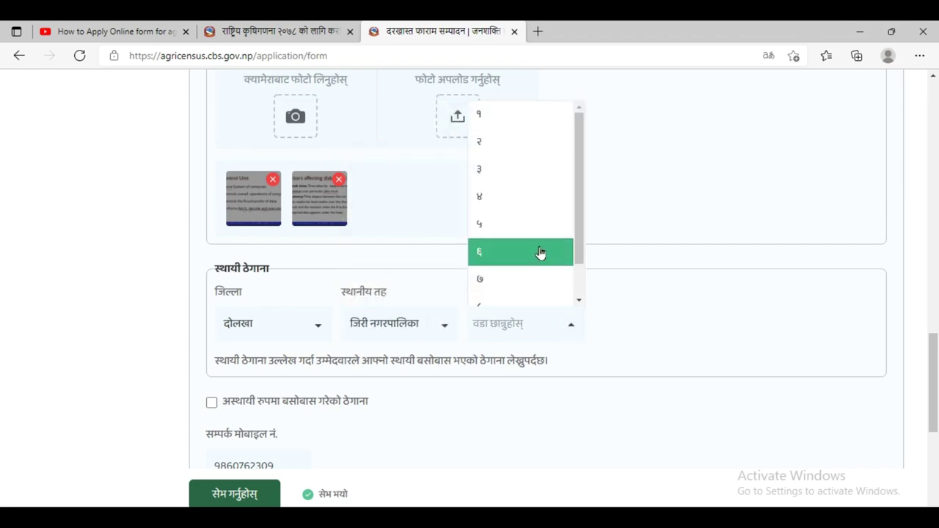
scroll(518, 262, "down", 3)
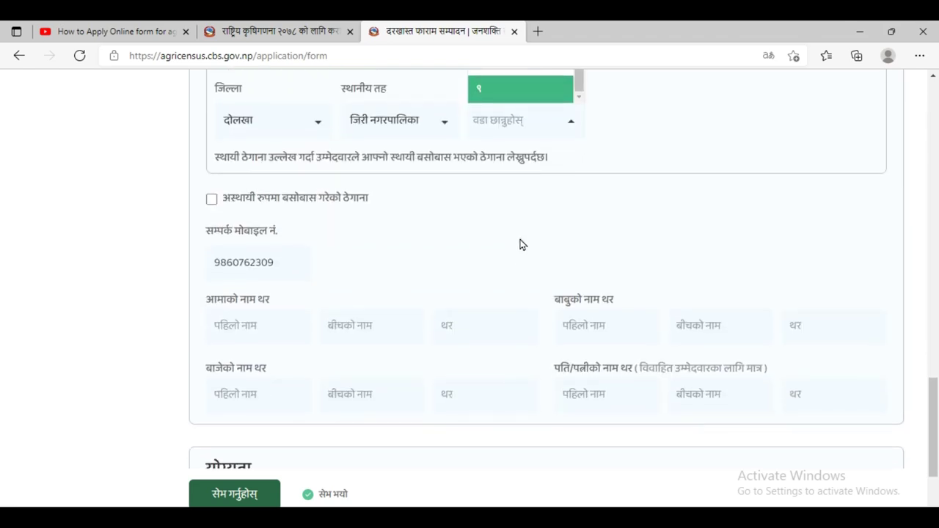
left_click(496, 96)
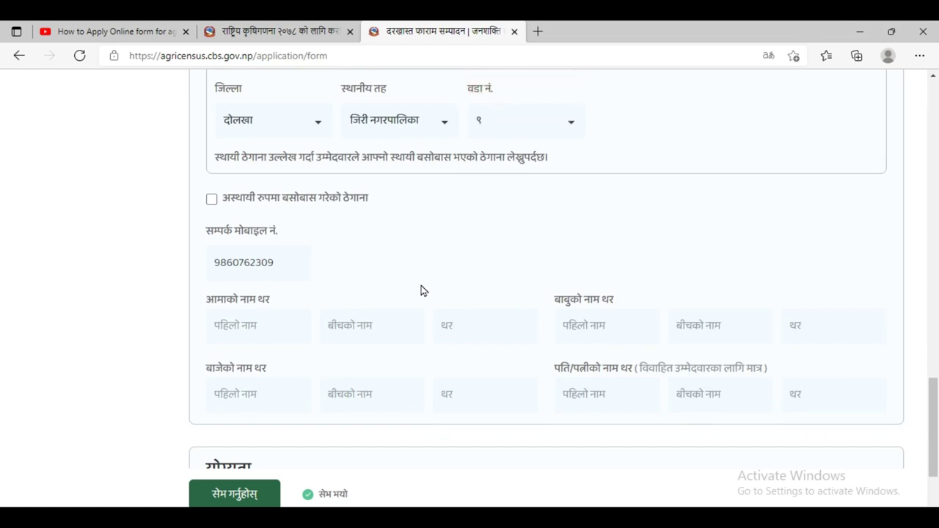
- Add a separate temporary address and set its district to काठमाडौं
left_click(212, 200)
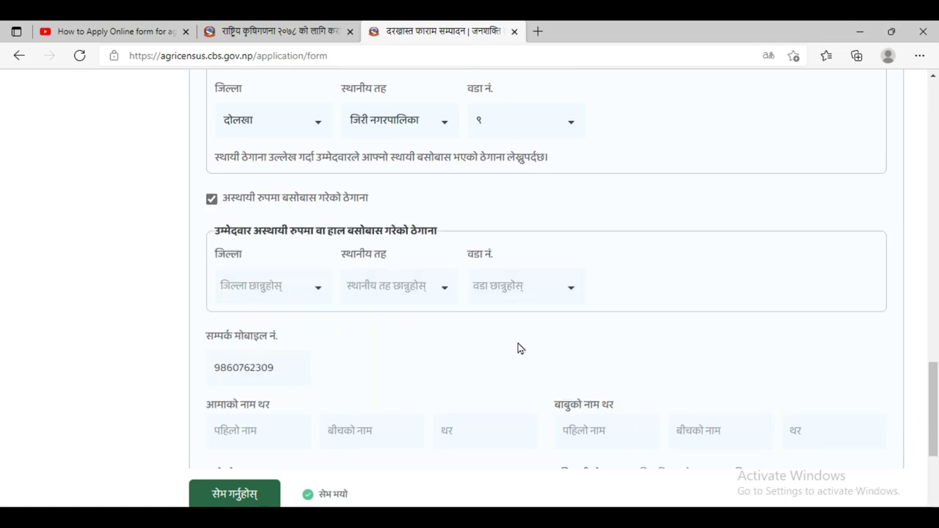
left_click(318, 294)
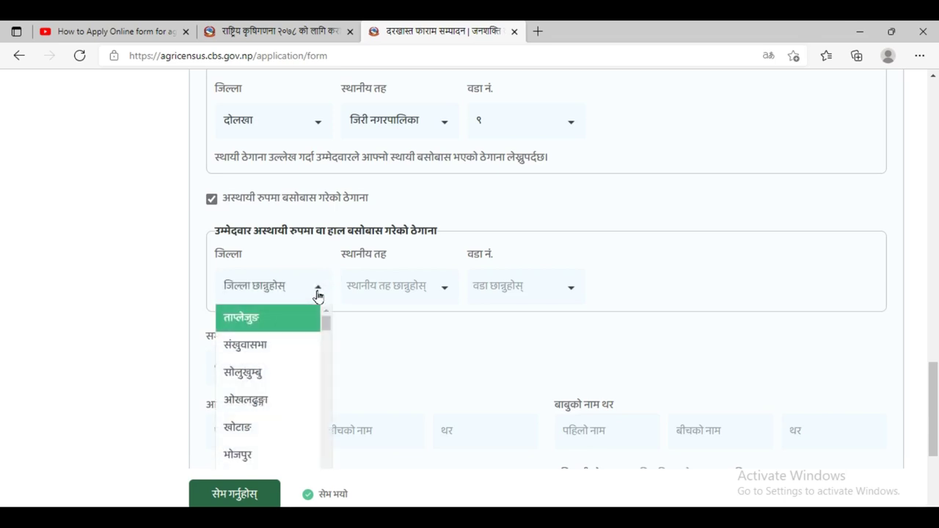
scroll(250, 433, "down", 1)
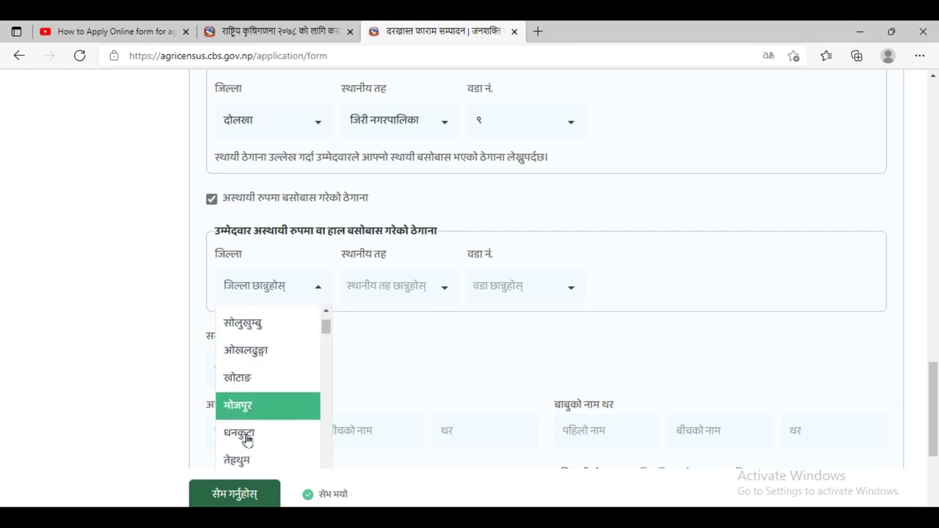
scroll(264, 424, "down", 3)
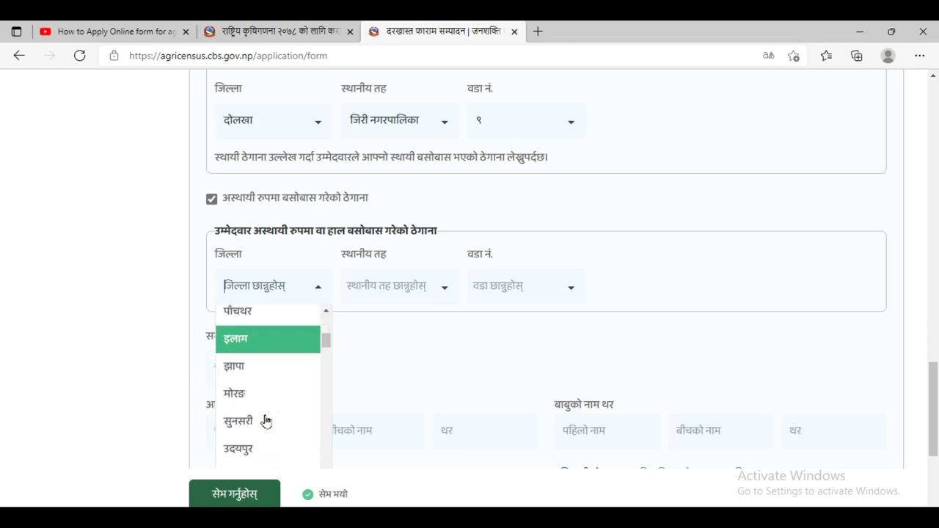
scroll(266, 420, "down", 4)
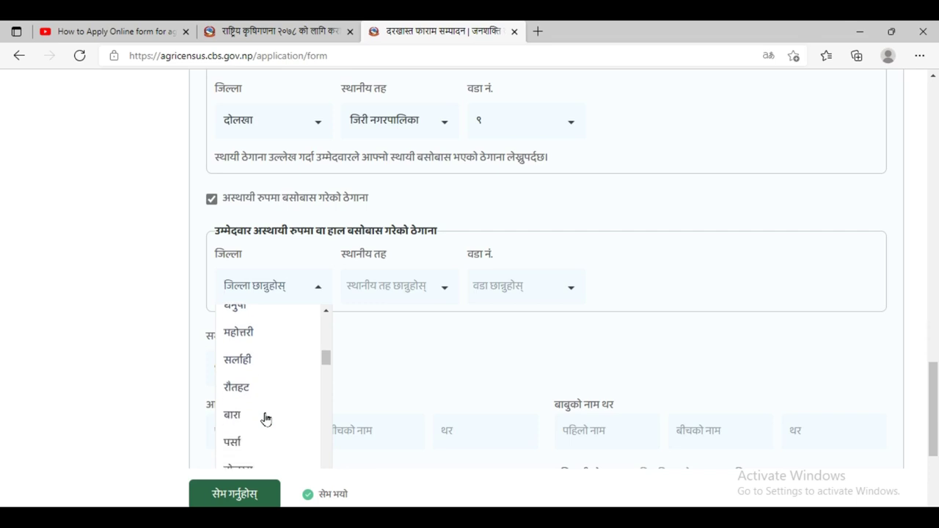
scroll(265, 419, "down", 4)
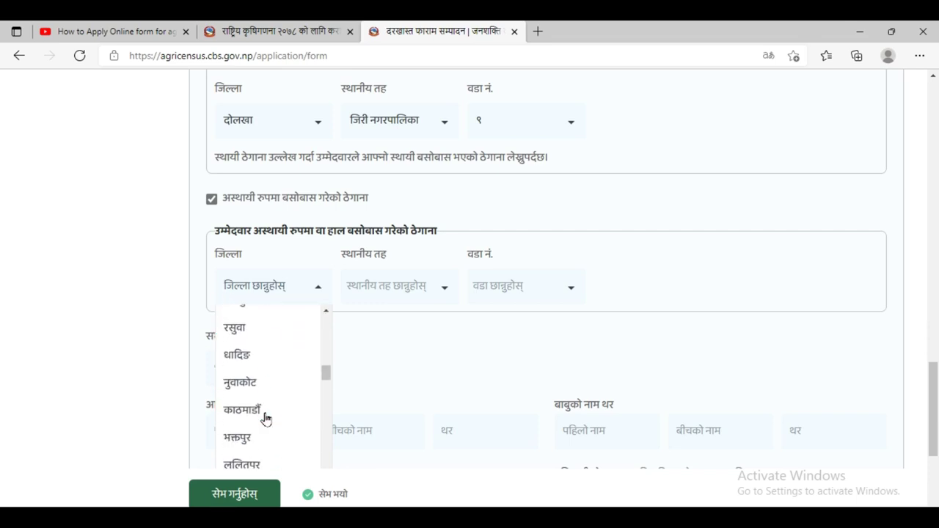
left_click(264, 415)
- Set the temporary address local level to कीर्तिपुर नगरपालिका and ward to १०
left_click(447, 291)
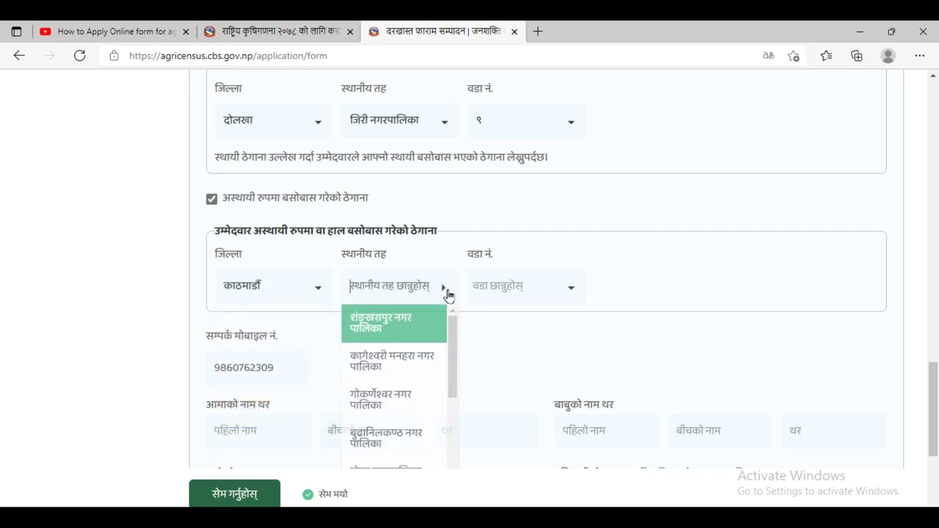
scroll(404, 378, "down", 2)
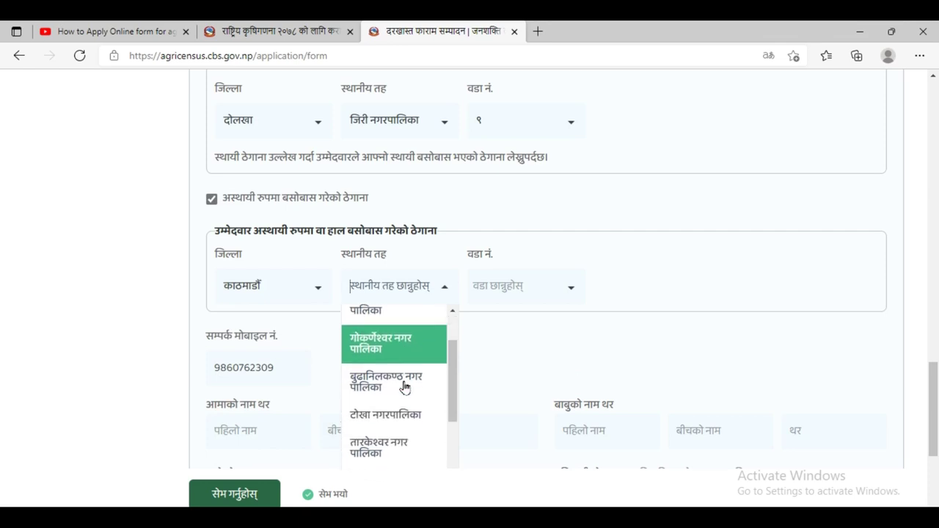
scroll(411, 377, "down", 3)
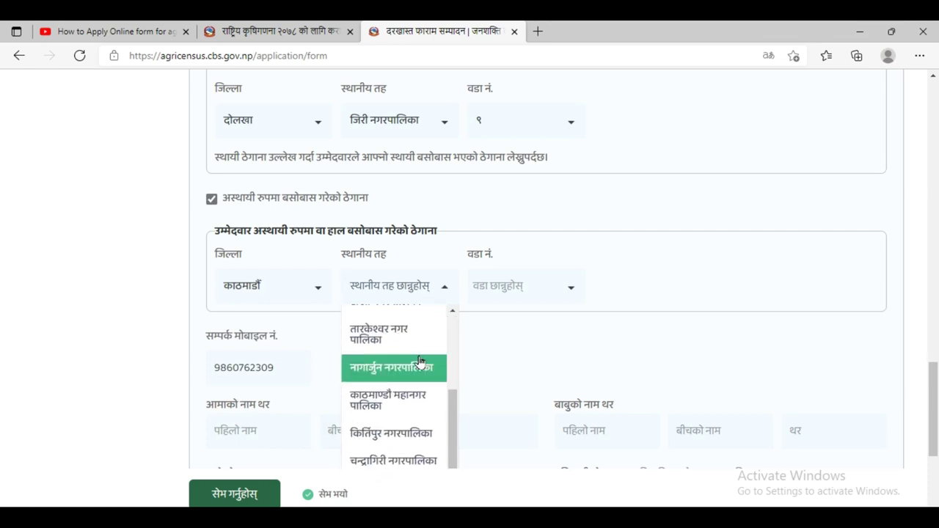
left_click(413, 413)
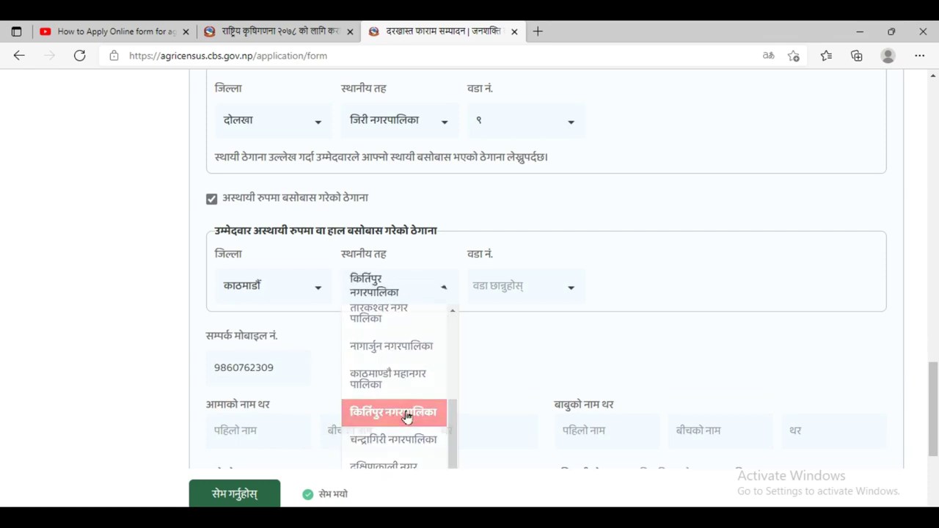
left_click(584, 297)
scroll(530, 390, "down", 5)
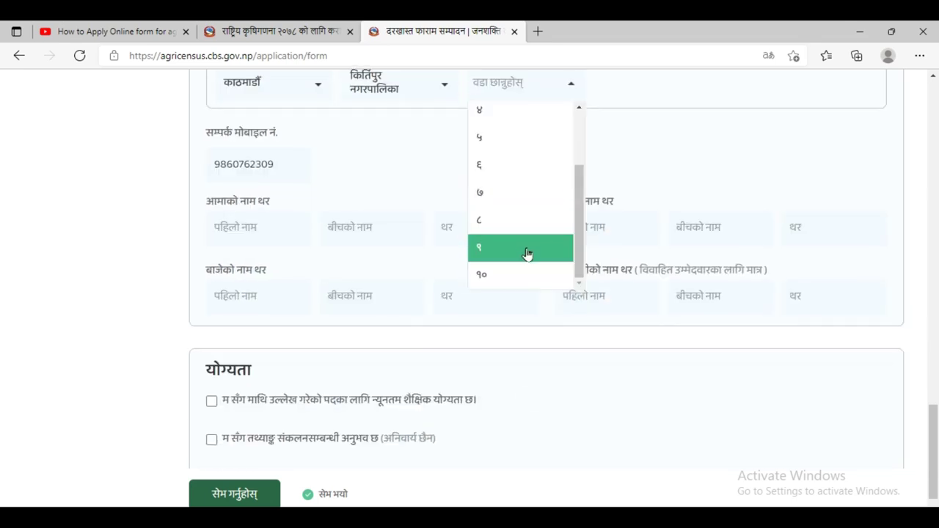
left_click(503, 277)
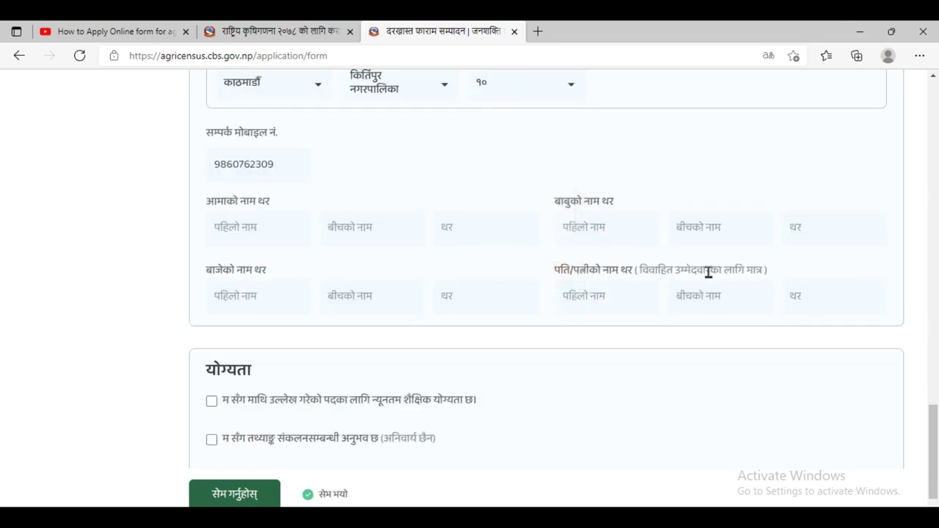
- Focus the mother's first-name field and clear the stray character and autofill suggestion
scroll(462, 296, "up", 2)
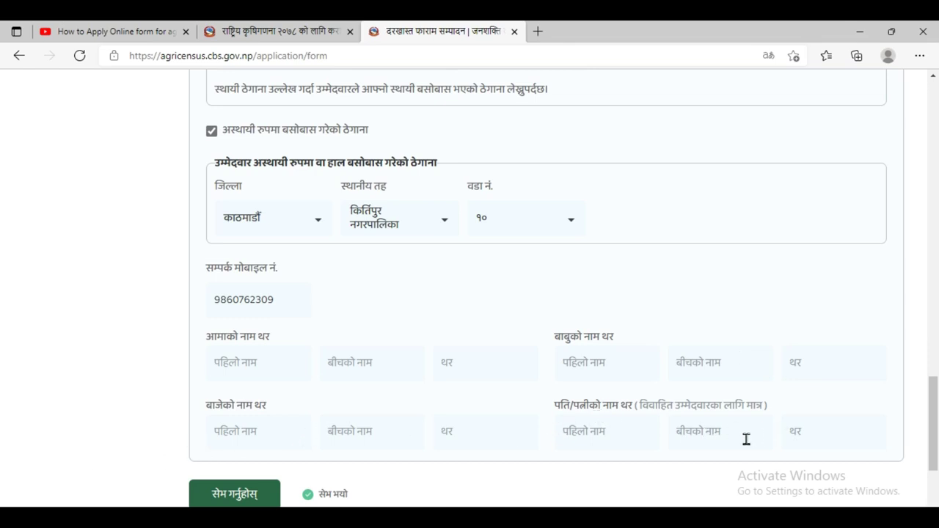
left_click(243, 359)
type("/")
key("BackSpace")
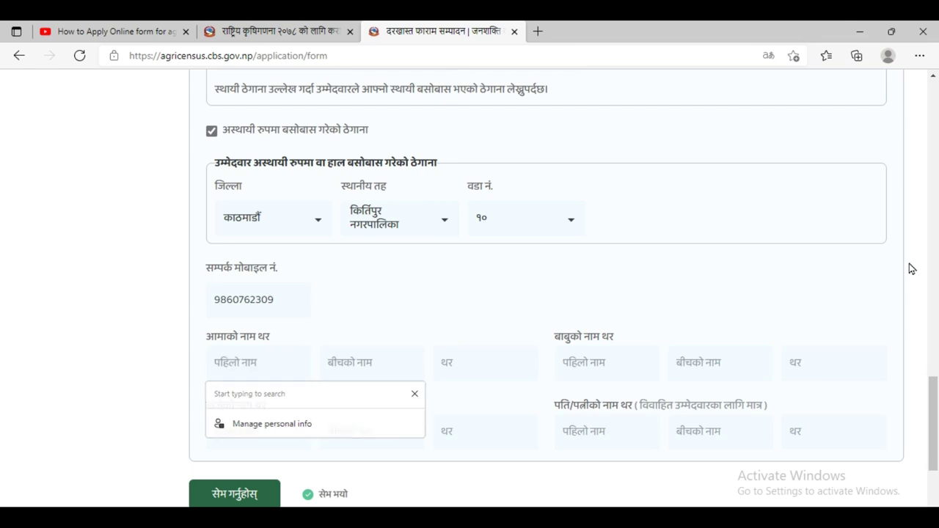
key("Escape")
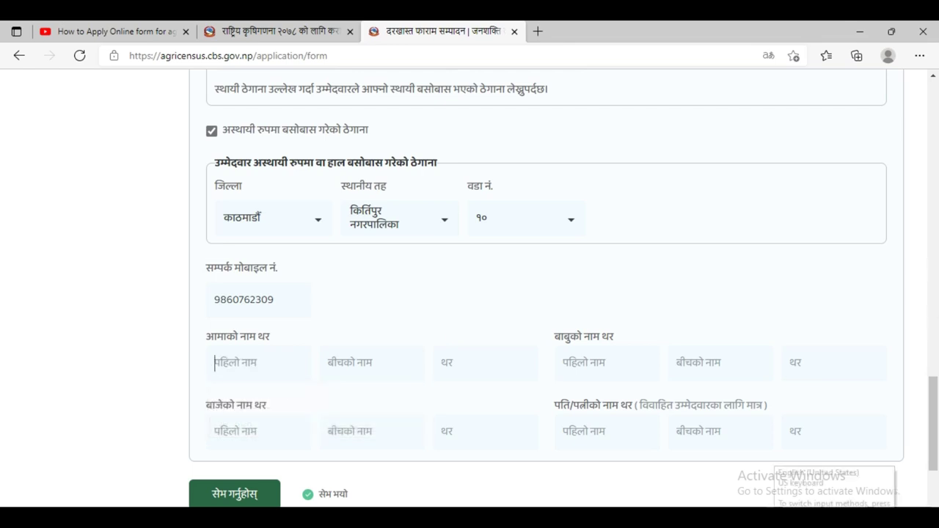
- Switch the keyboard to Nepali Unicode Traditional and type र in the mother's first name
key("super+space")
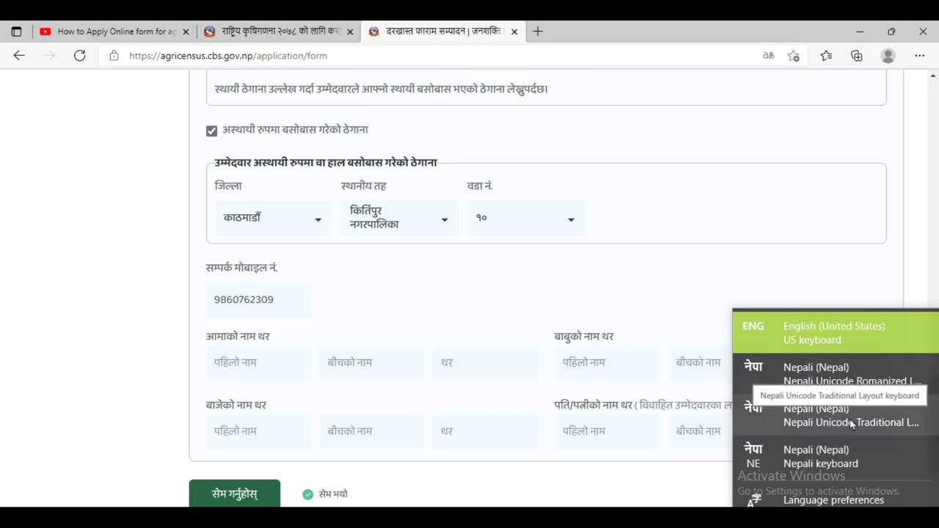
left_click(908, 429)
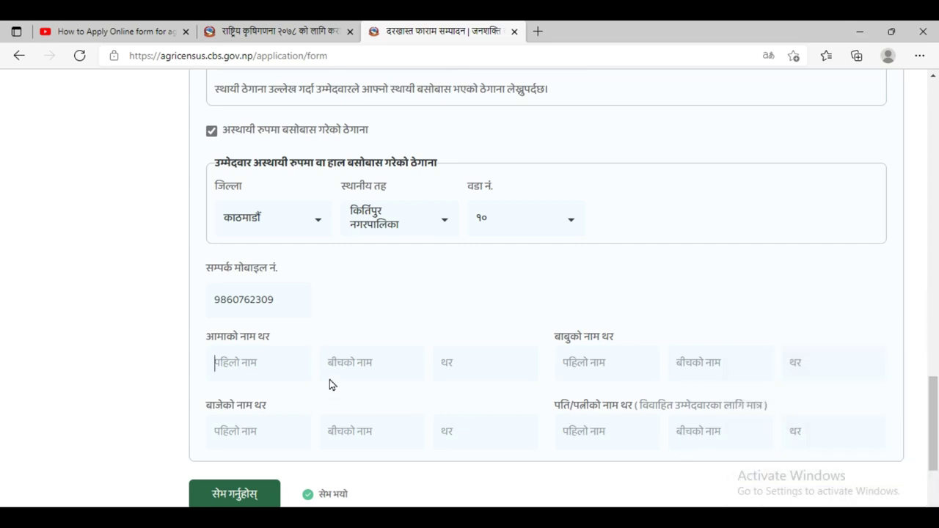
left_click(274, 376)
mouse_move(422, 518)
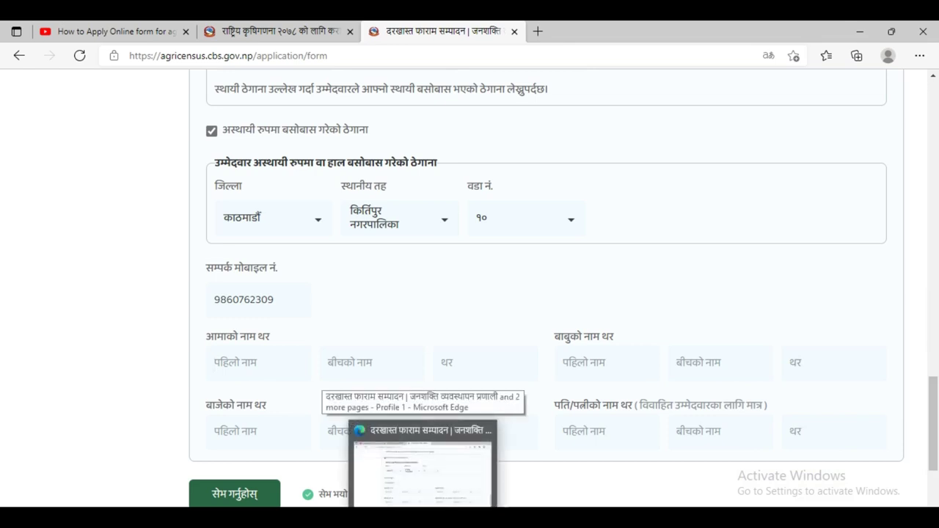
type("र")
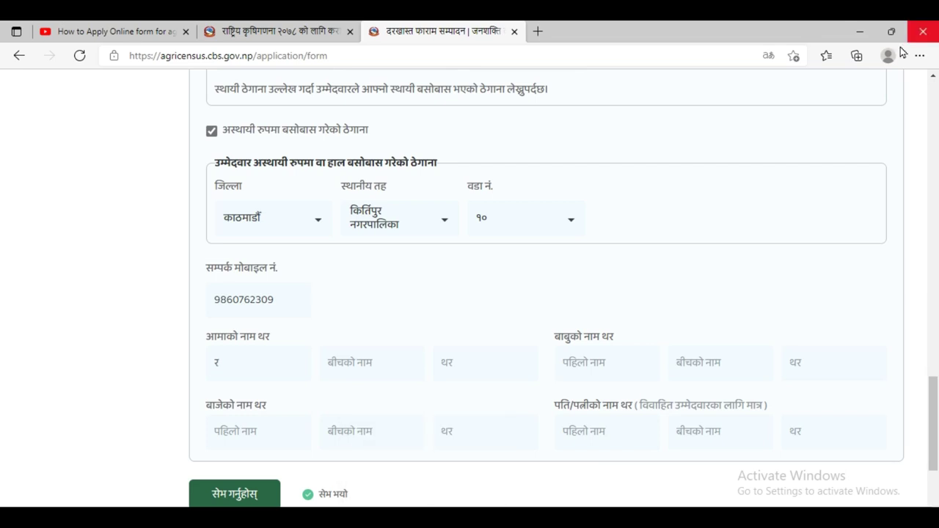
left_click(873, 520)
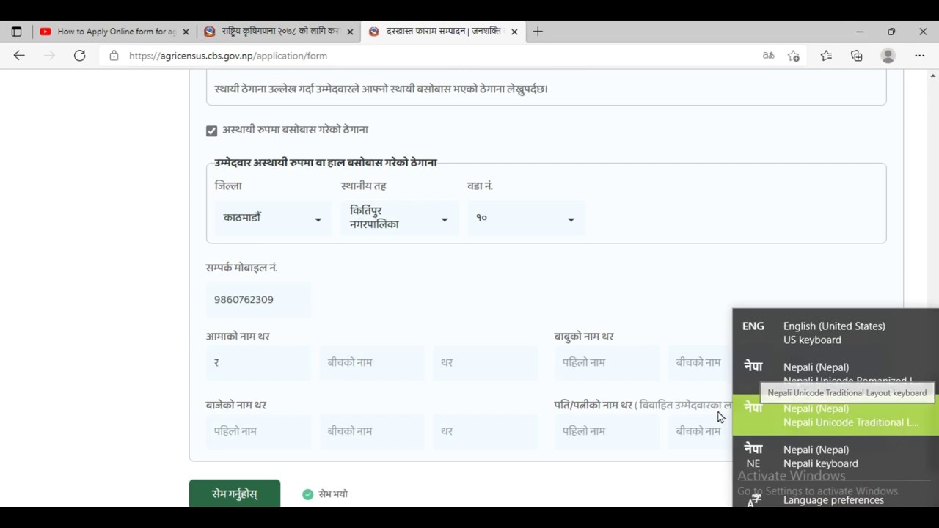
left_click(818, 418)
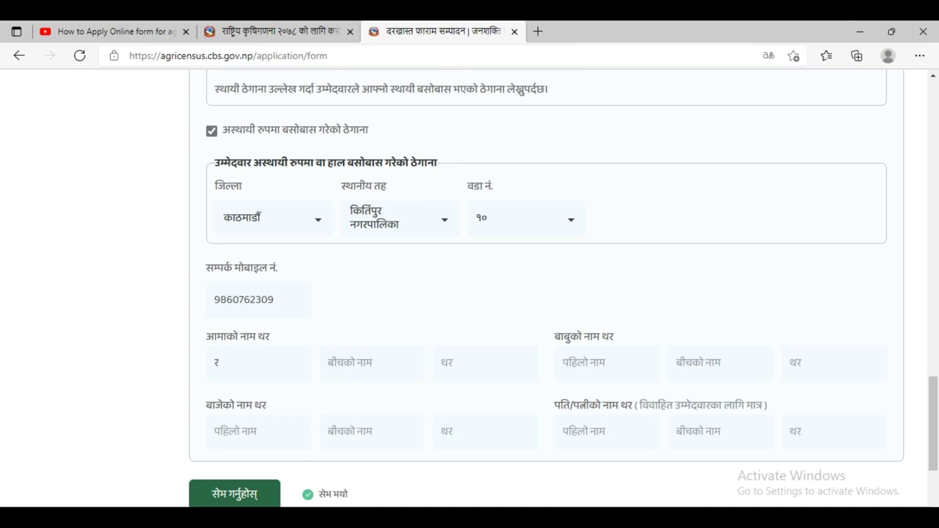
key("BackSpace")
key("BackSpace")
type("च")
key("BackSpace")
type("र")
left_click(474, 363)
type("थापा")
left_click(600, 367)
scroll(600, 367, "up", 1)
scroll(599, 371, "down", 1)
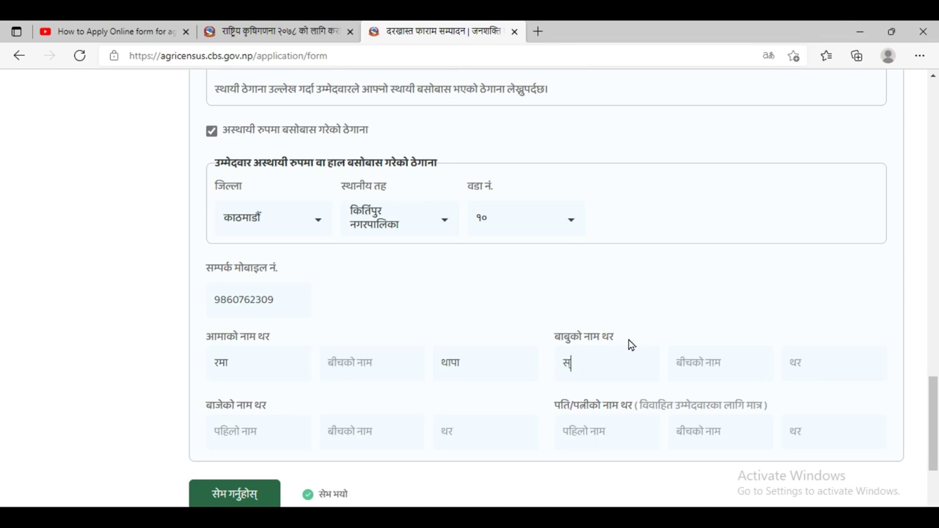
left_click(722, 359)
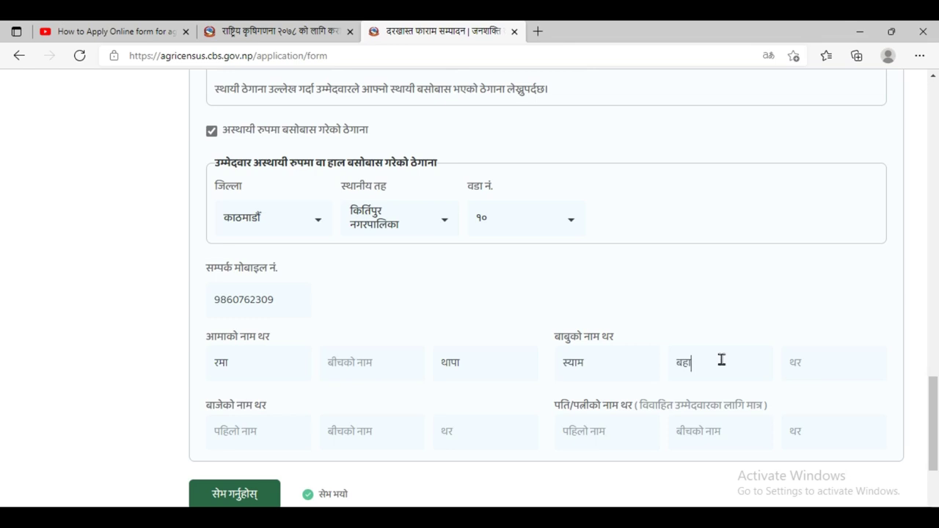
left_click(808, 363)
scroll(259, 404, "down", 1)
left_click(264, 355)
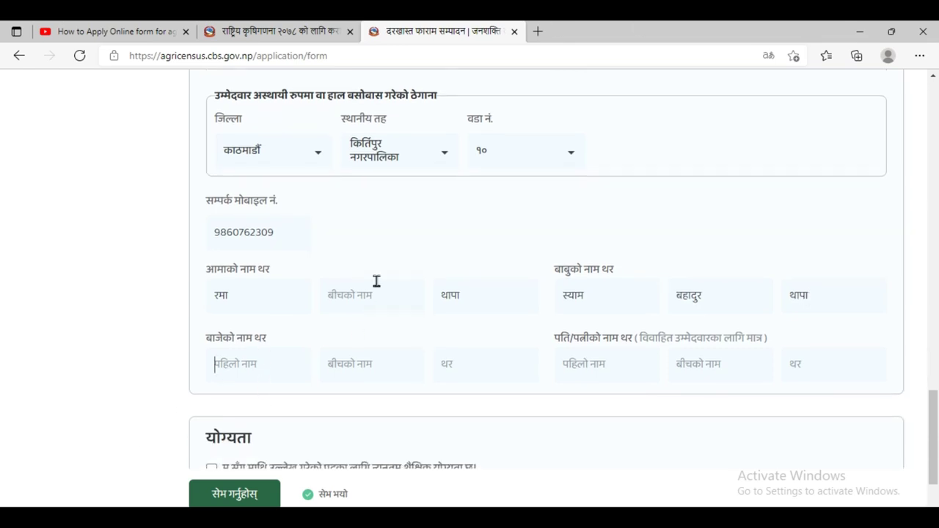
type("ज")
key("BackSpace")
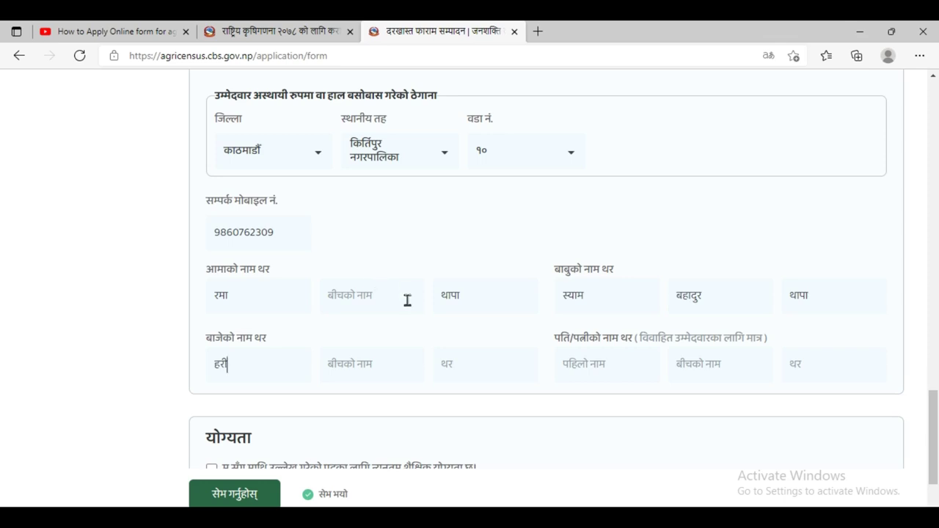
left_click(374, 365)
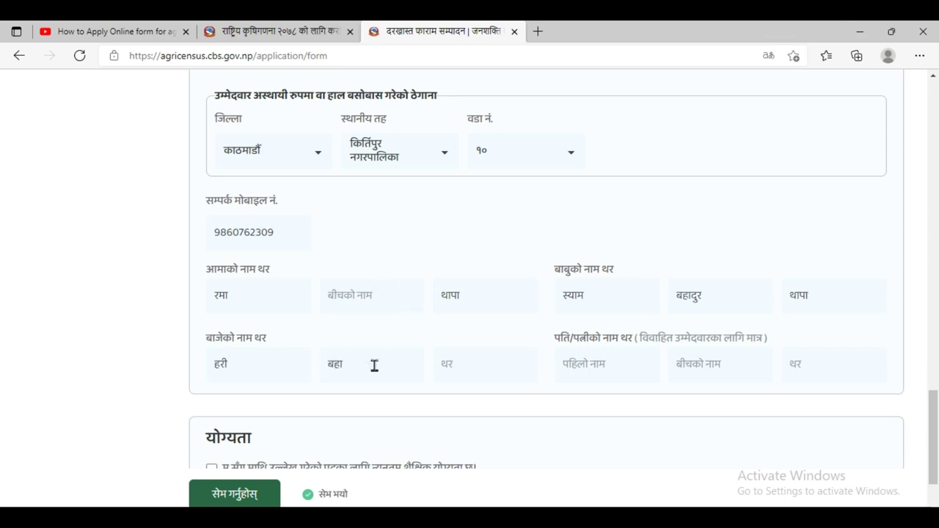
left_click(498, 366)
scroll(639, 359, "down", 1)
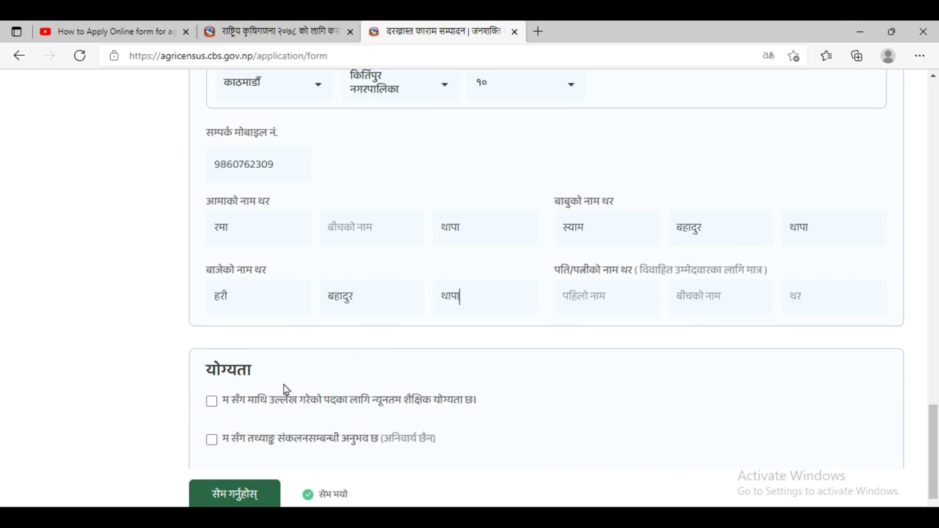
scroll(242, 387, "down", 1)
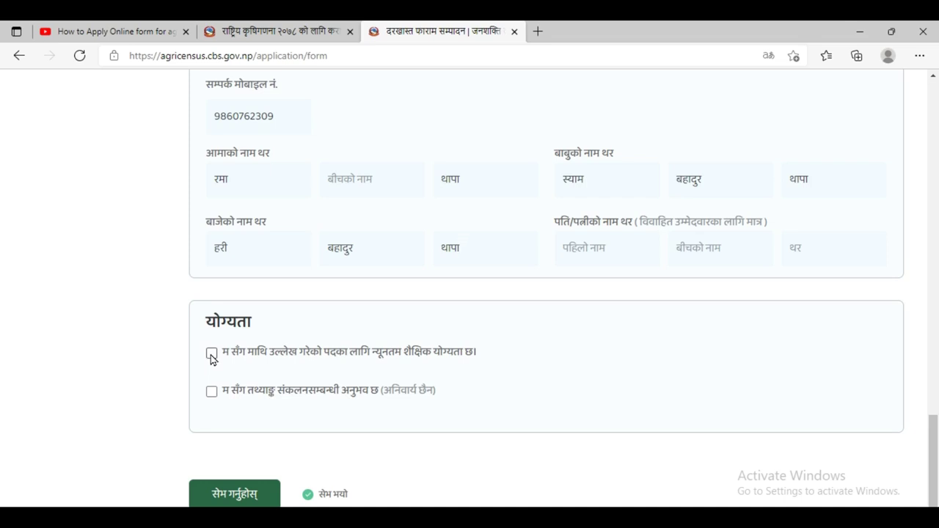
- Tick the minimum educational qualification declaration under योग्यता
left_click(211, 354)
scroll(332, 369, "down", 1)
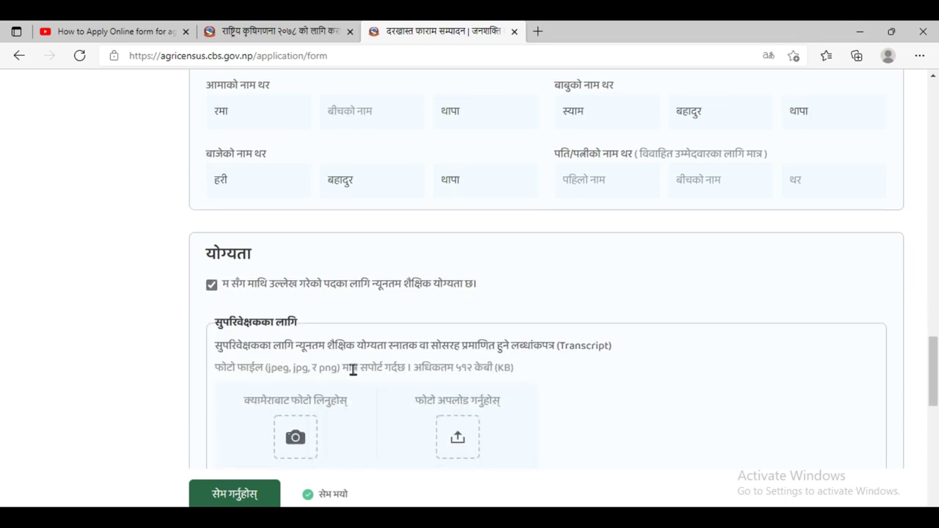
scroll(353, 371, "down", 1)
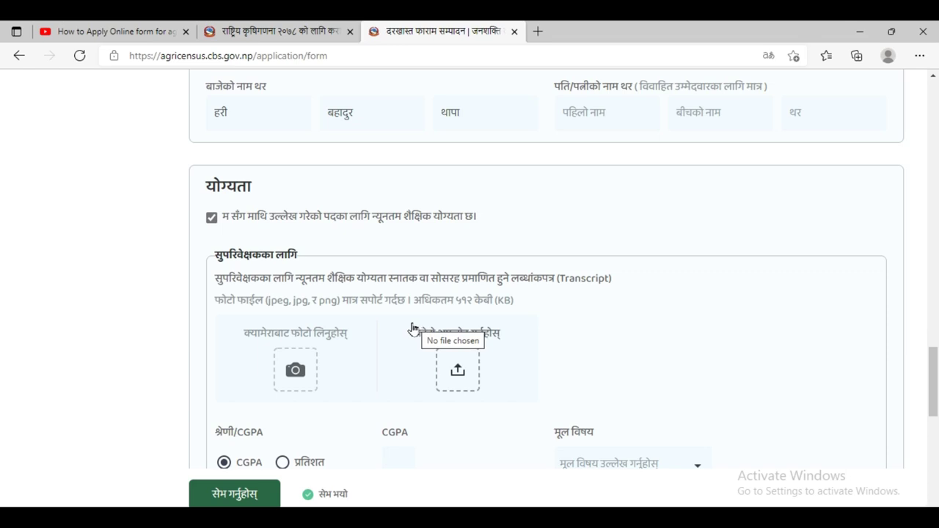
- Upload Screenshot (50) as the supervisor's transcript image
left_click(456, 366)
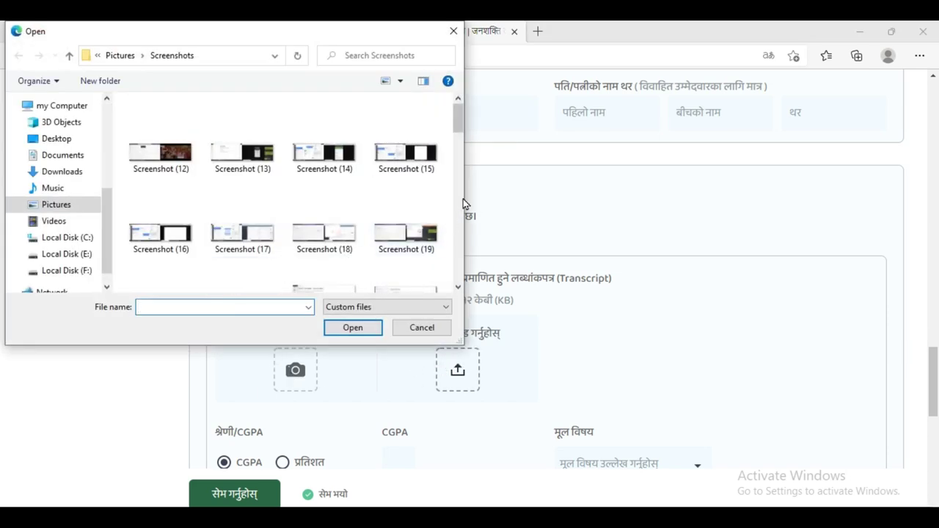
scroll(455, 217, "down", 4)
scroll(456, 219, "down", 5)
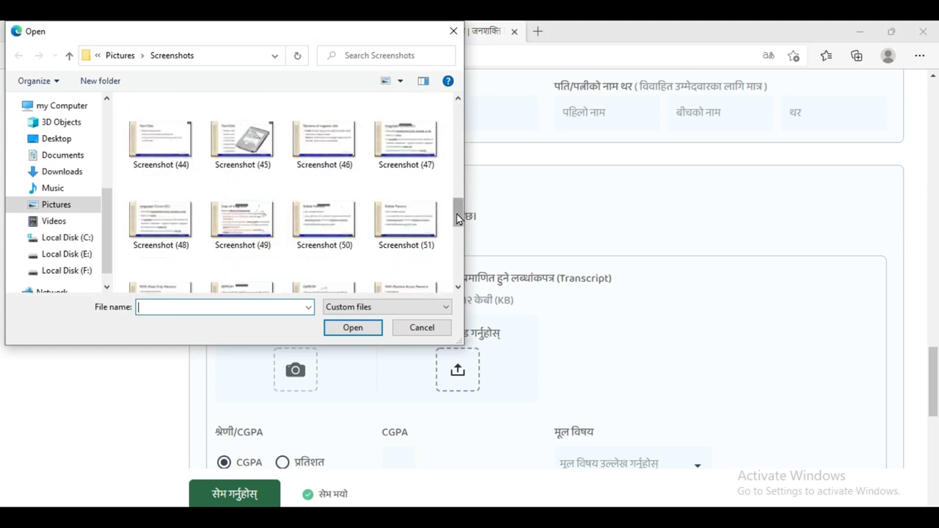
left_click(324, 217)
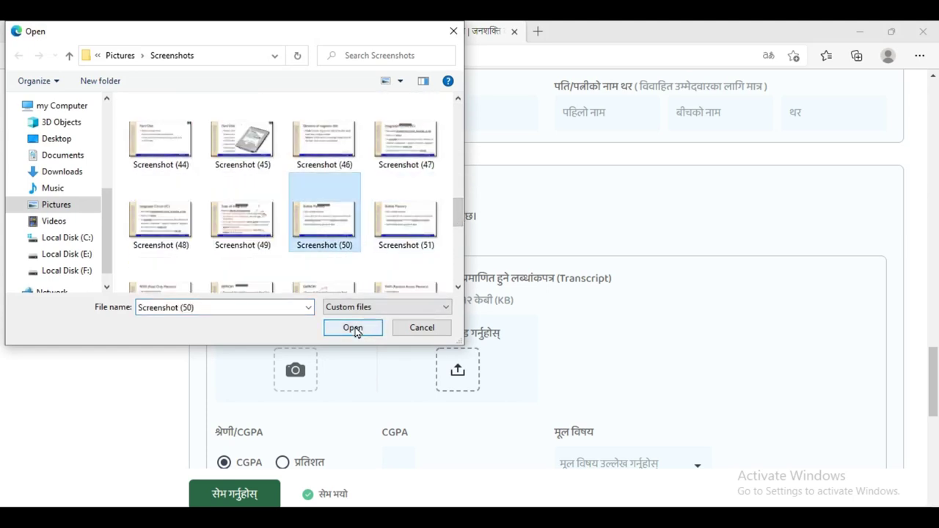
left_click(355, 328)
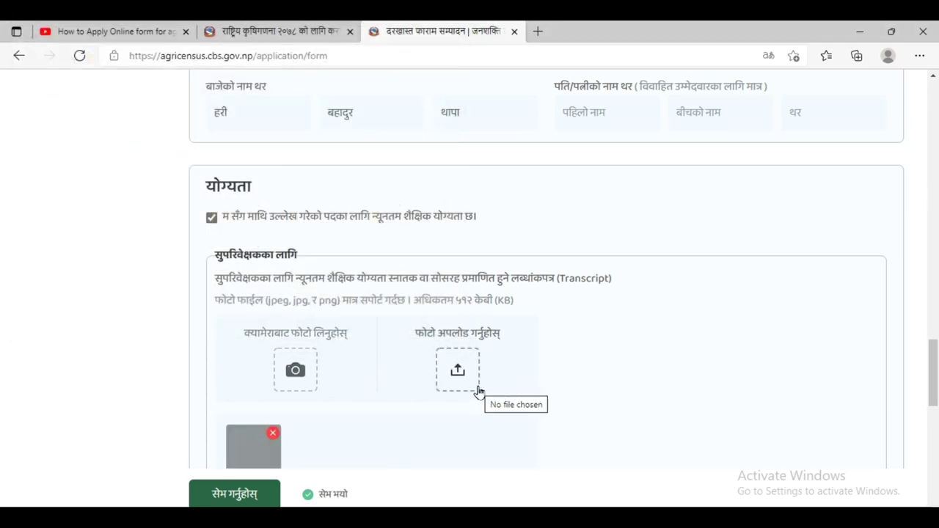
scroll(485, 367, "down", 2)
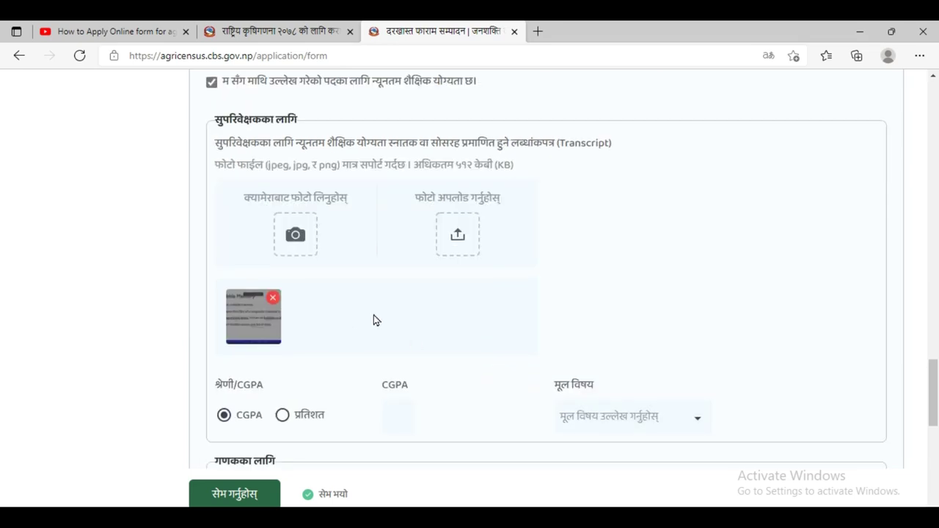
- Choose प्रतिशत as the grade type and switch keyboard language for the percentage field
scroll(376, 318, "down", 1)
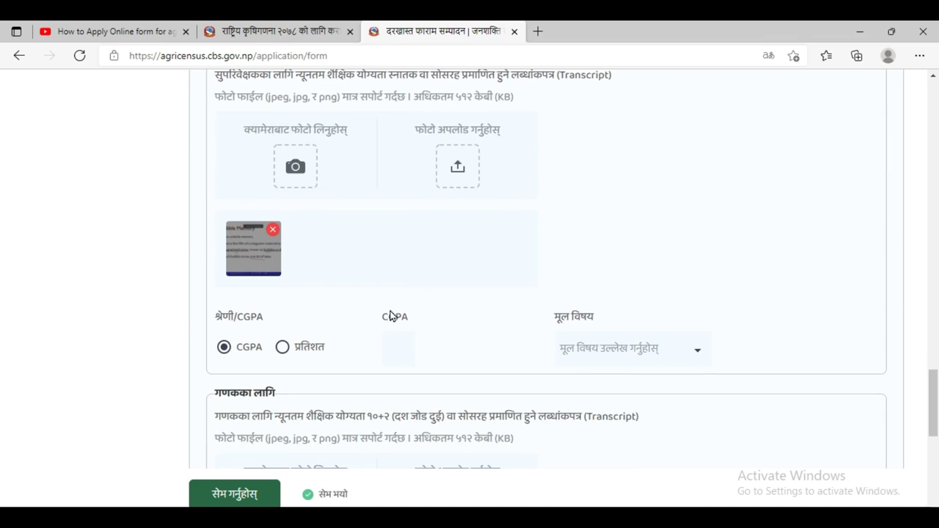
left_click(279, 348)
left_click(404, 345)
key("super+space")
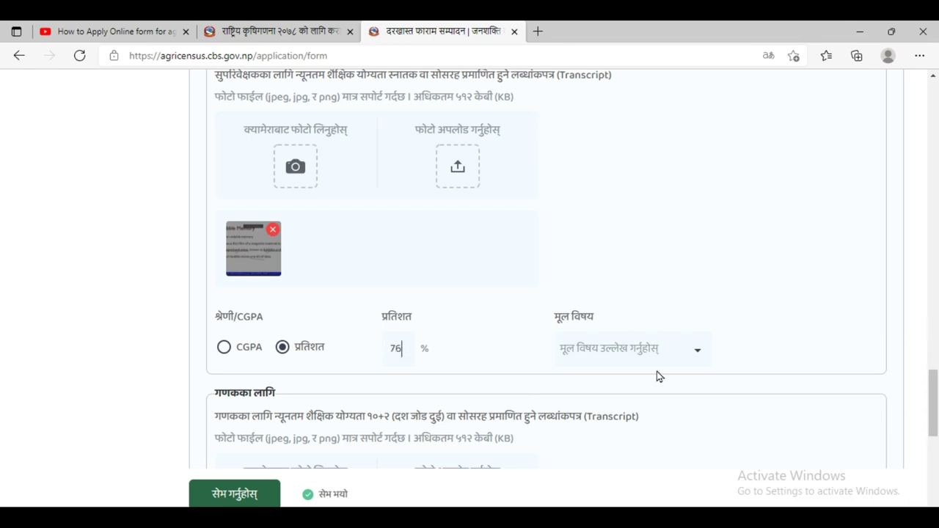
- Set the main subject (मूल विषय) to अन्य and focus the other-subject field
left_click(701, 357)
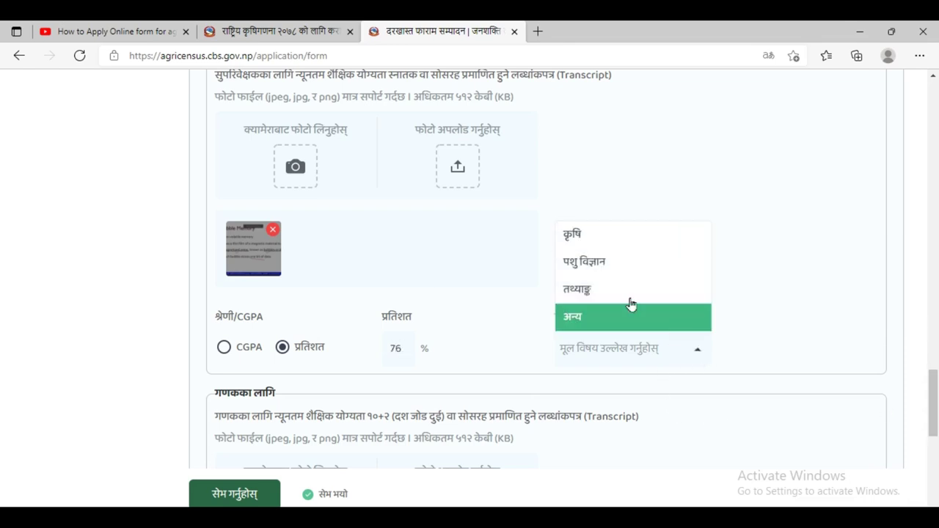
left_click(598, 320)
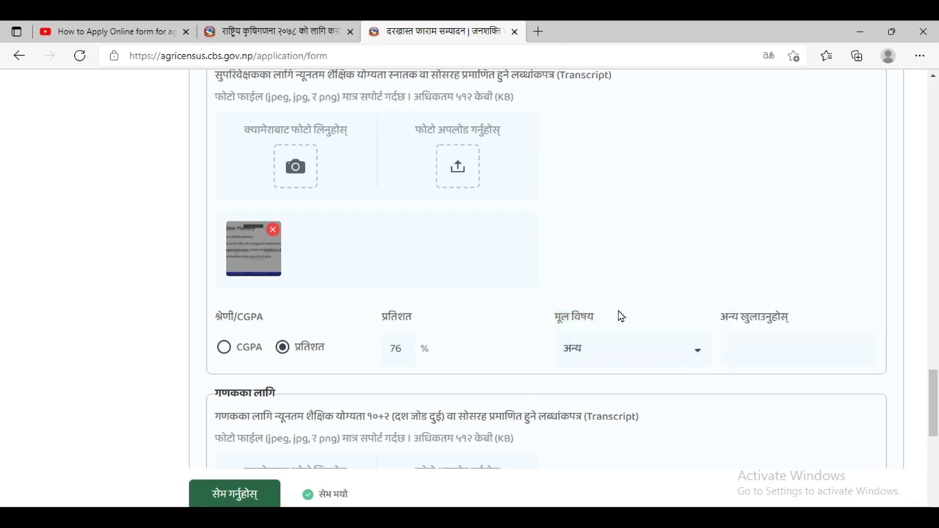
left_click(760, 340)
scroll(496, 355, "down", 3)
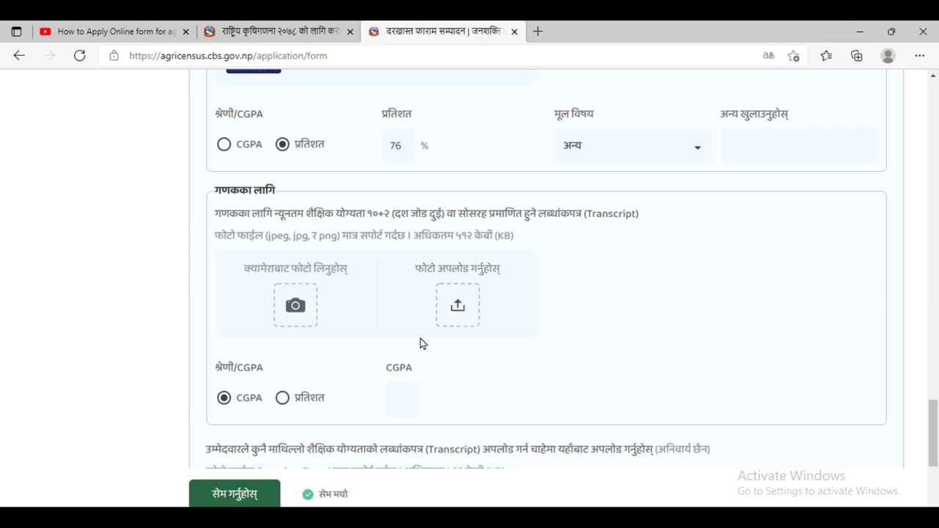
scroll(423, 344, "up", 1)
scroll(462, 338, "down", 2)
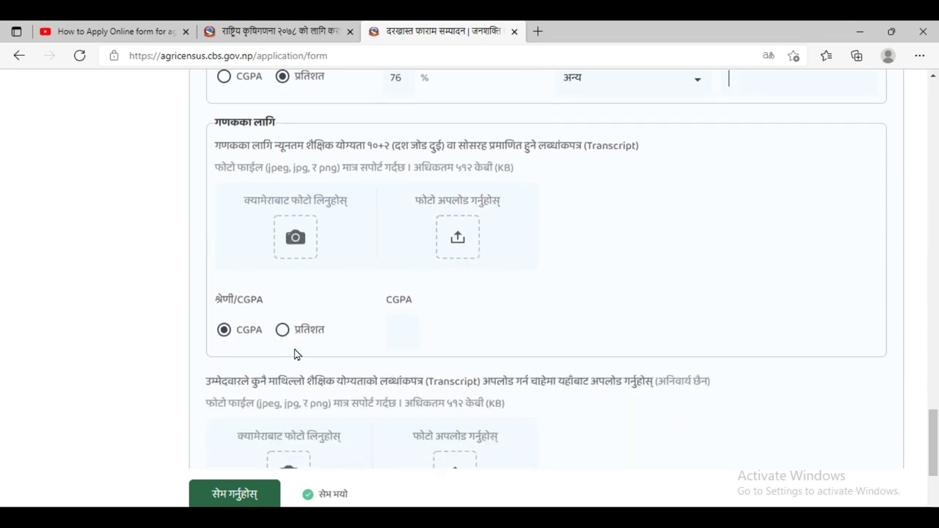
scroll(346, 340, "down", 2)
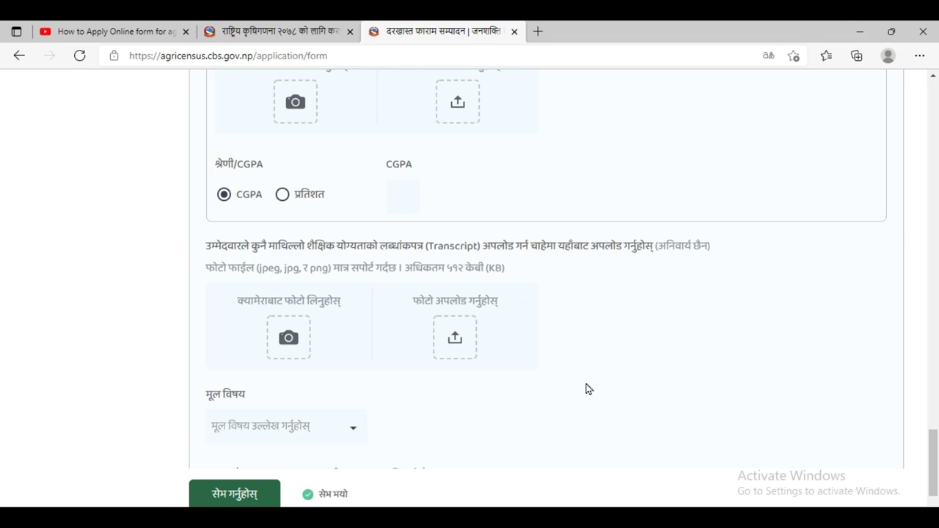
scroll(587, 389, "up", 3)
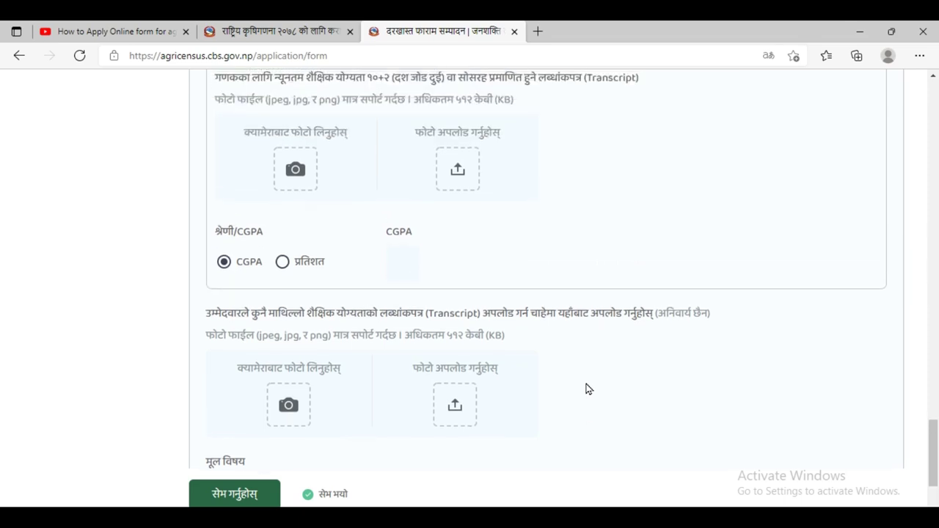
scroll(591, 379, "up", 2)
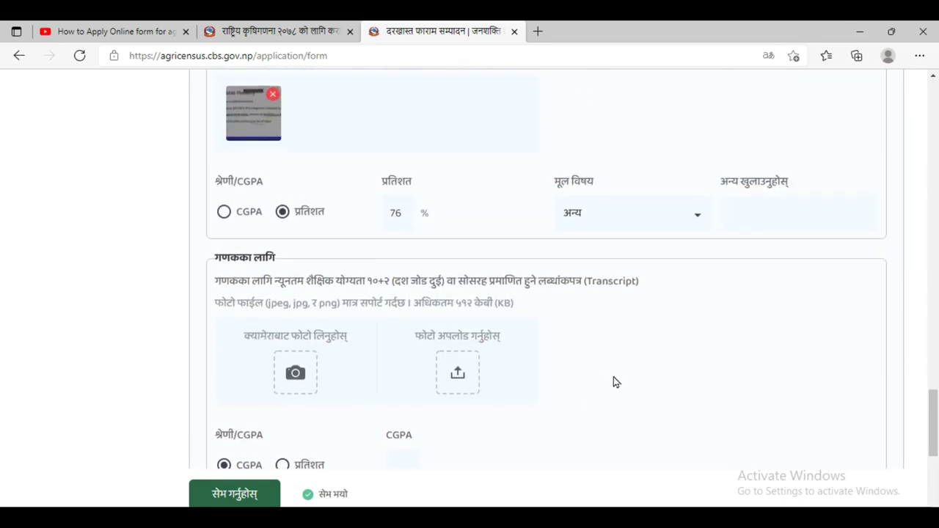
scroll(587, 428, "down", 5)
scroll(457, 130, "down", 1)
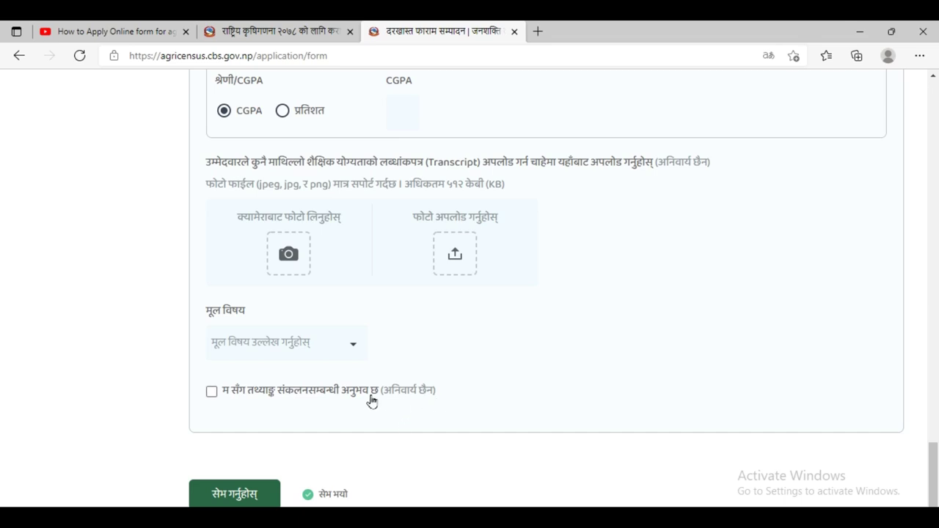
- Declare data-collection experience and focus the revealed organisation-name field
left_click(214, 394)
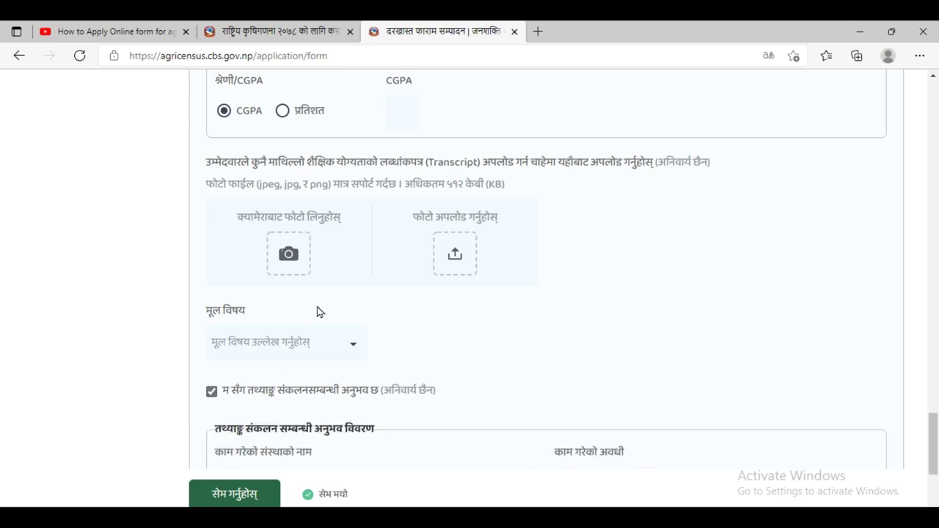
scroll(318, 310, "down", 3)
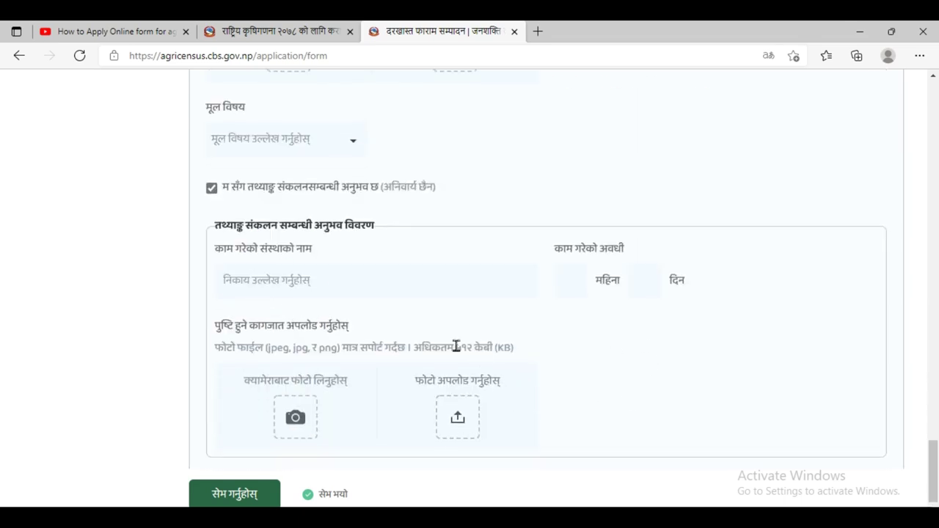
left_click(445, 285)
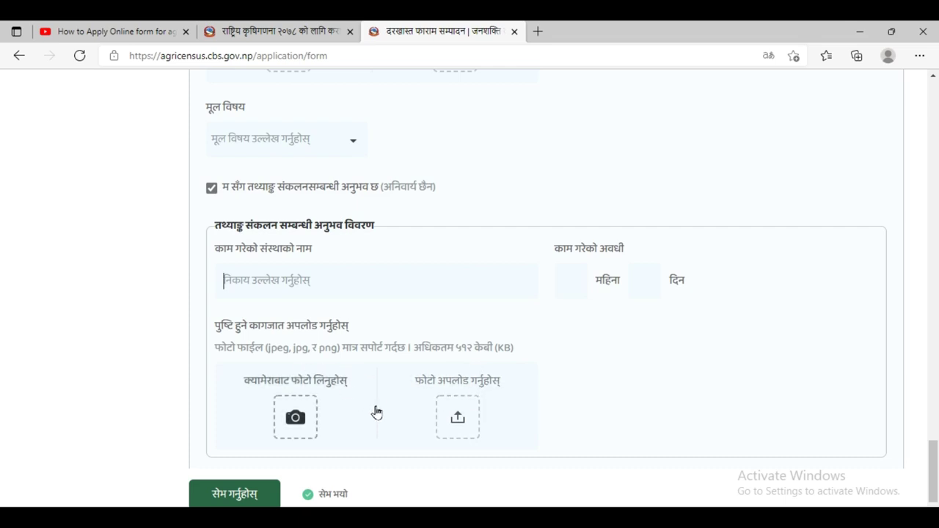
scroll(375, 413, "down", 1)
scroll(399, 390, "up", 1)
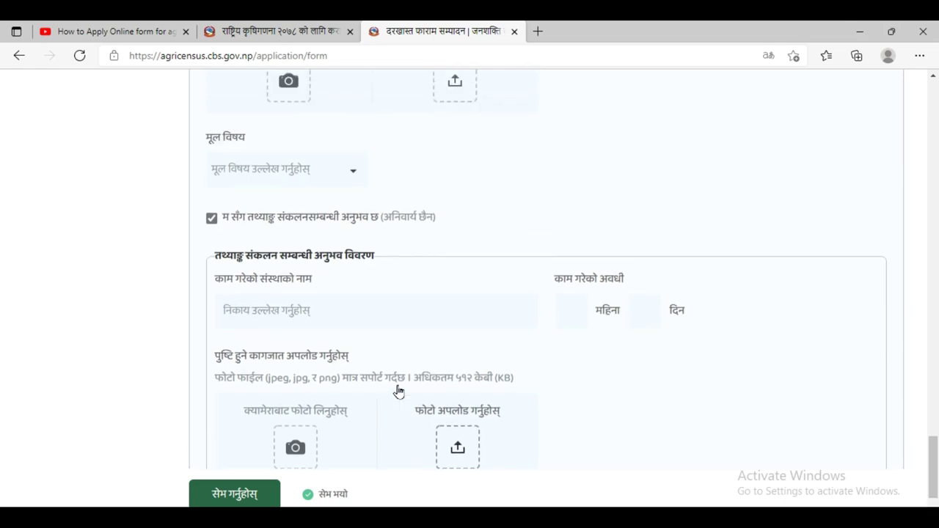
scroll(398, 391, "down", 1)
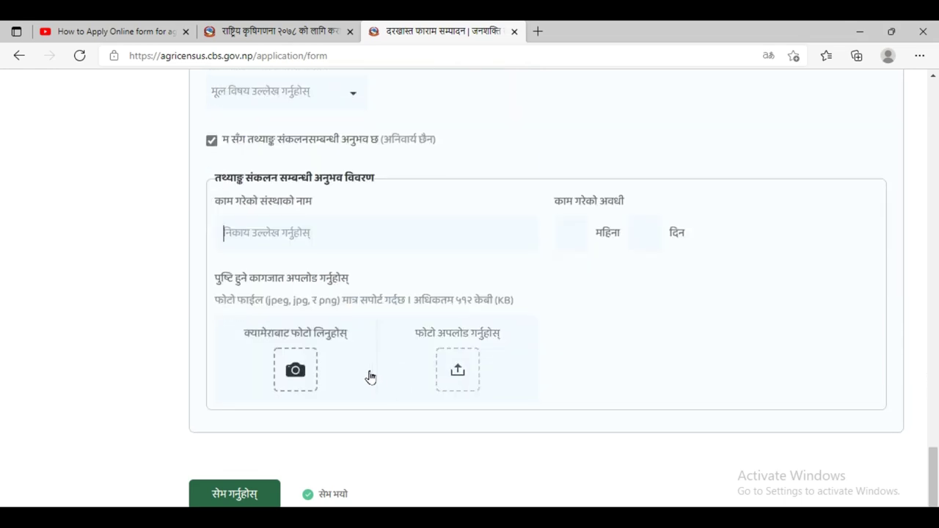
- Save with सेभ गर्नुहोस् and scroll the preview showing posts सुपरिवेक्षक, गणक and जिरी नगरपालिका
left_click(243, 494)
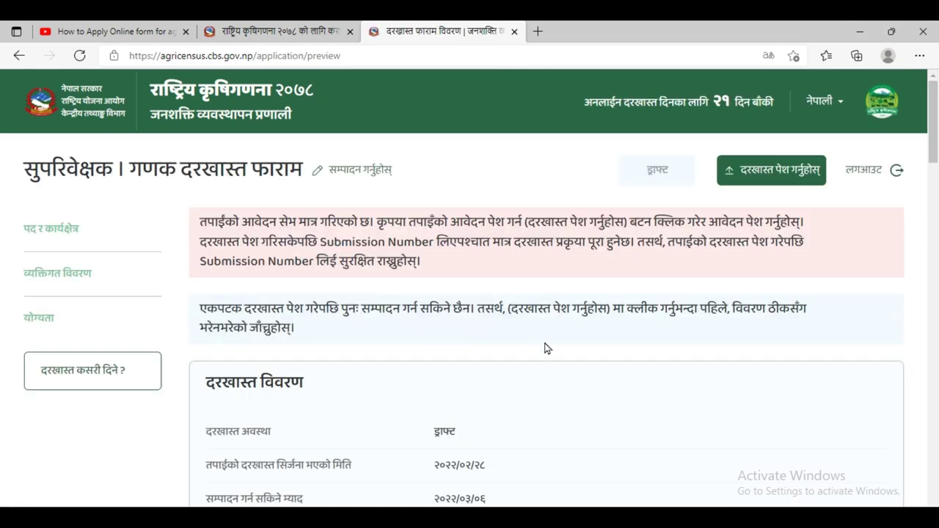
scroll(545, 349, "down", 5)
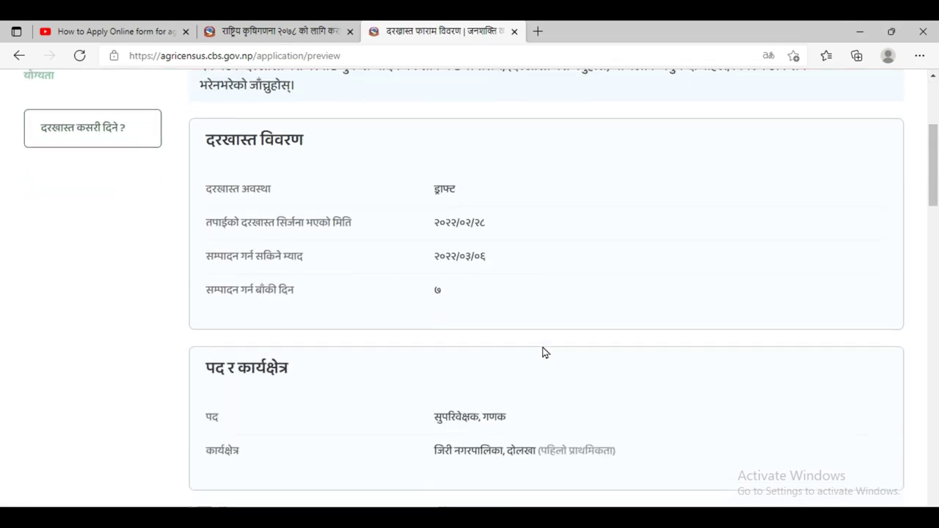
scroll(543, 350, "up", 5)
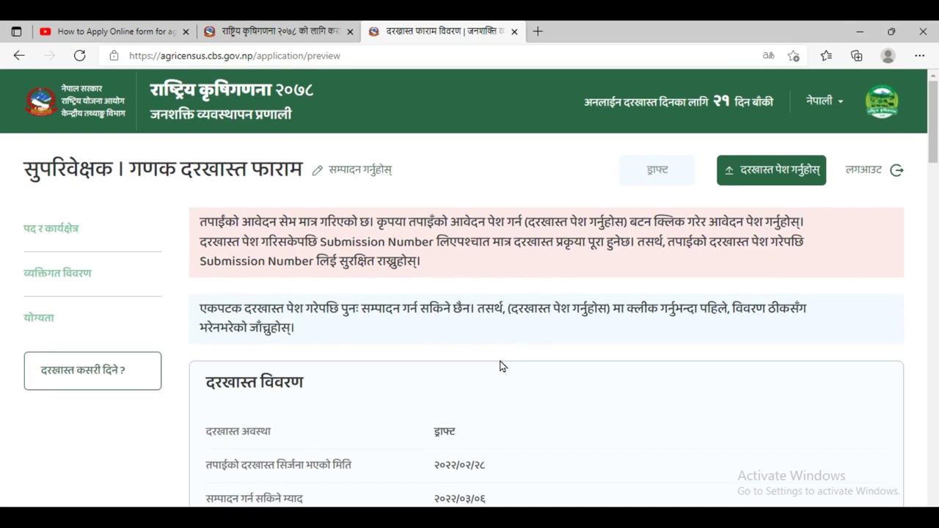
scroll(499, 365, "down", 2)
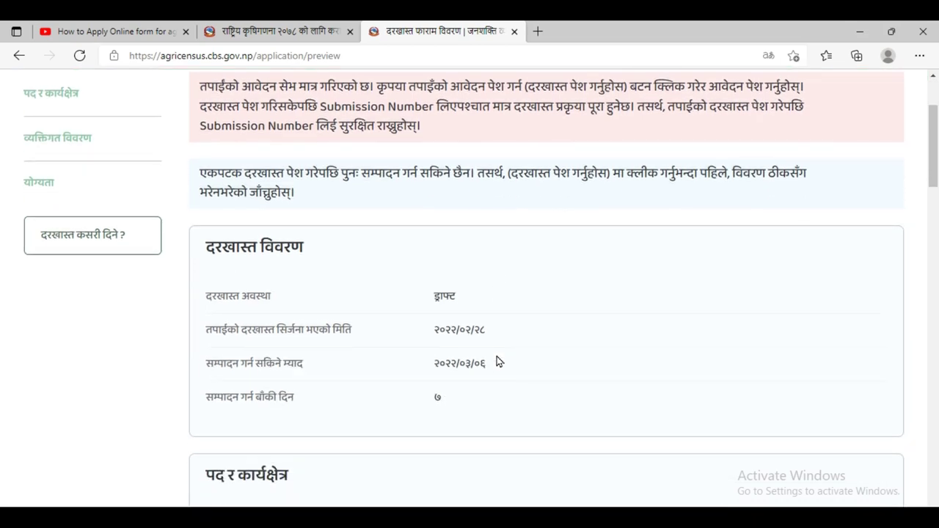
scroll(497, 360, "down", 1)
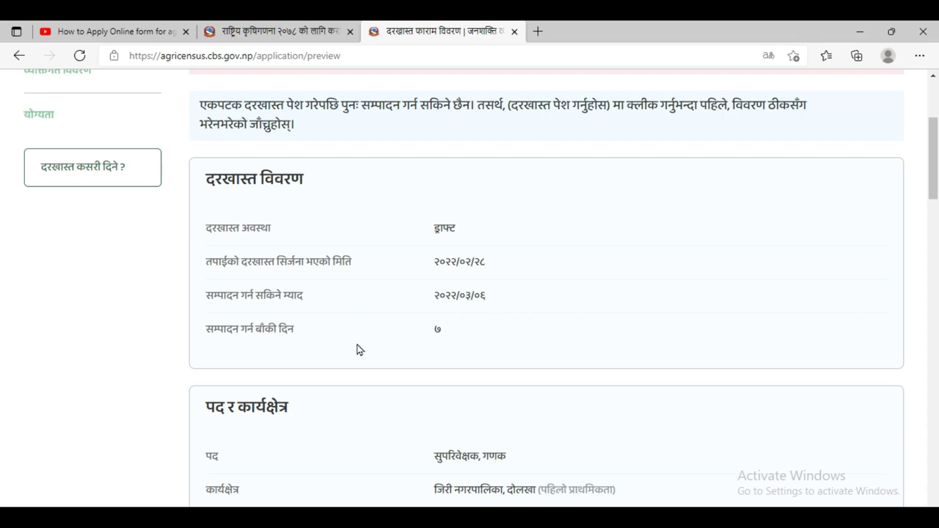
scroll(418, 345, "down", 2)
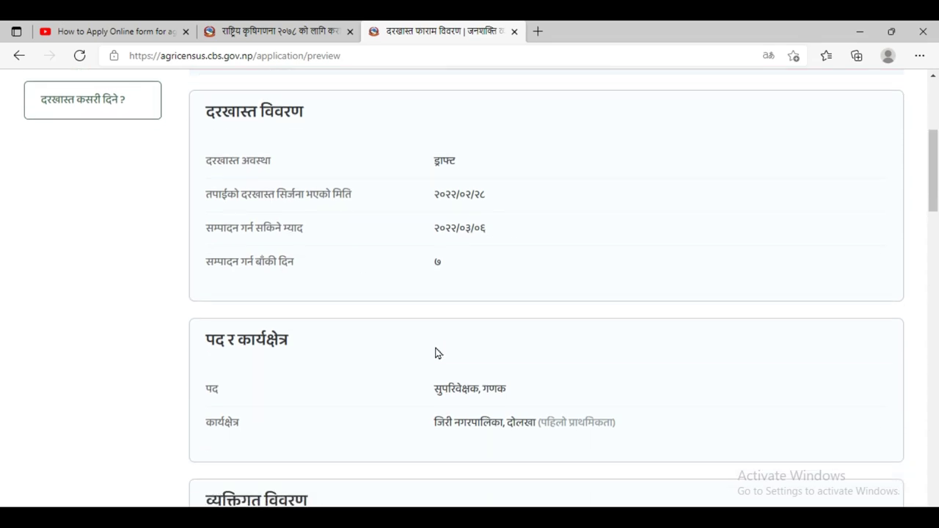
scroll(332, 315, "down", 1)
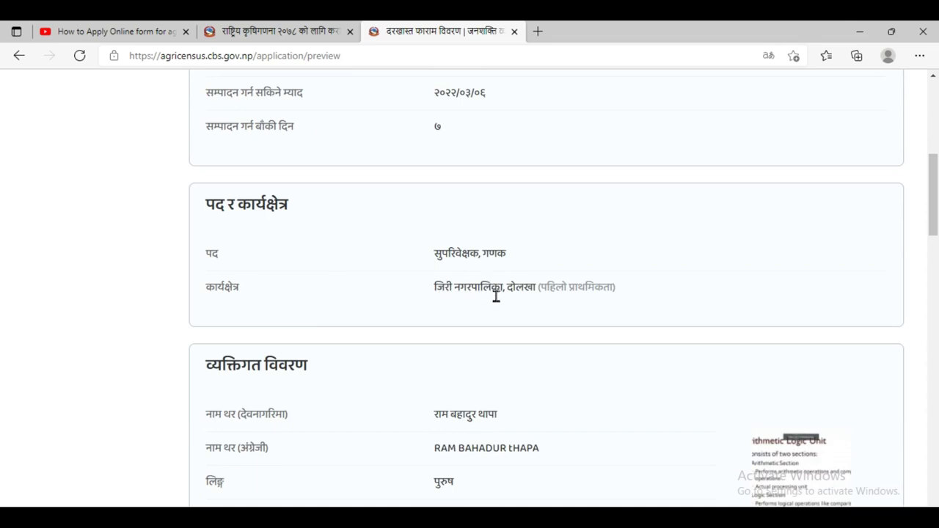
scroll(580, 315, "down", 2)
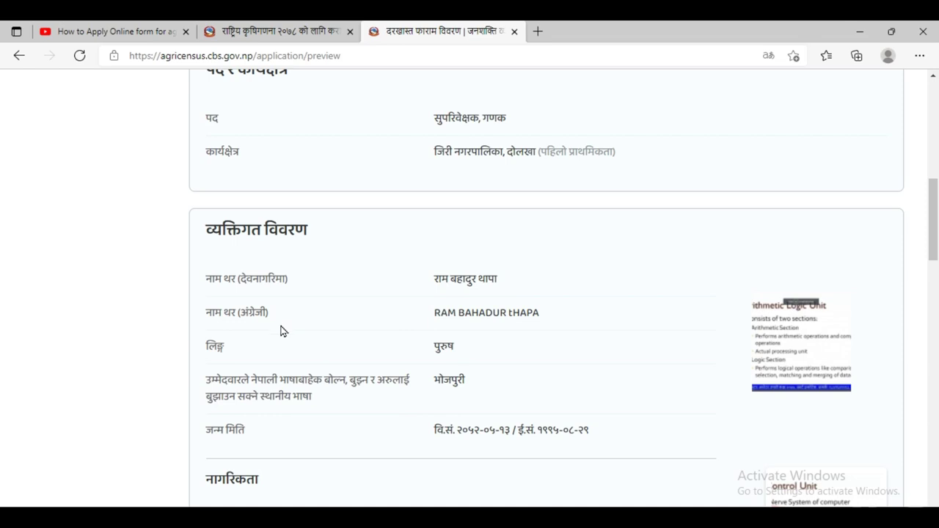
- Scroll through the draft preview to check its status and editable-until date २०२२/०३/०६
scroll(351, 341, "down", 1)
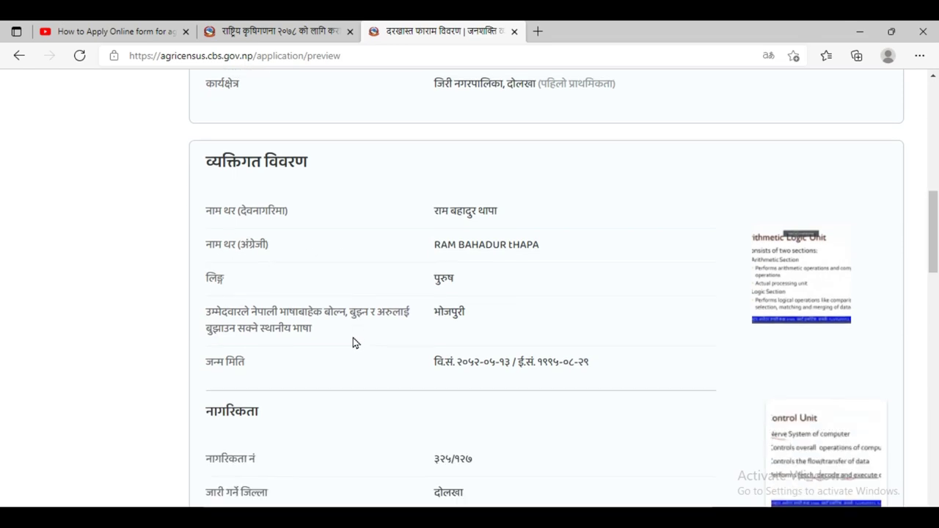
scroll(397, 378, "down", 2)
scroll(402, 385, "down", 4)
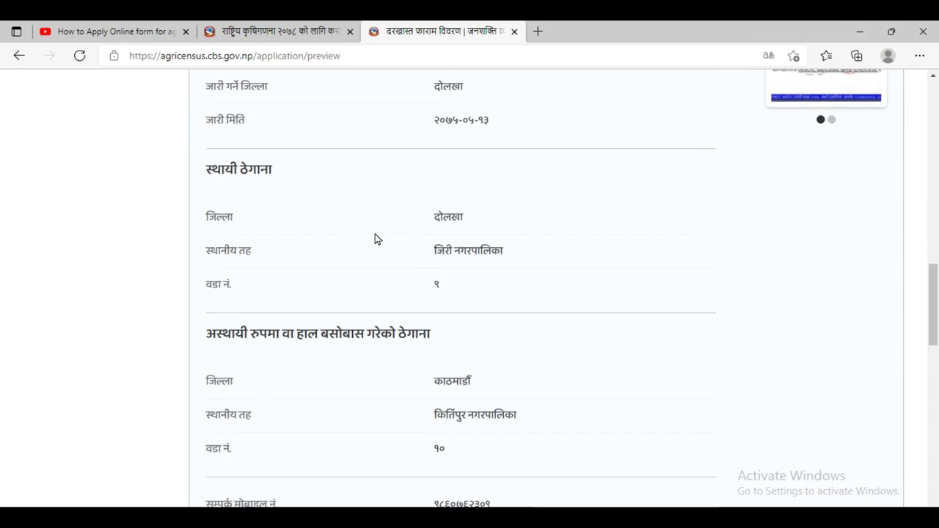
scroll(376, 238, "down", 2)
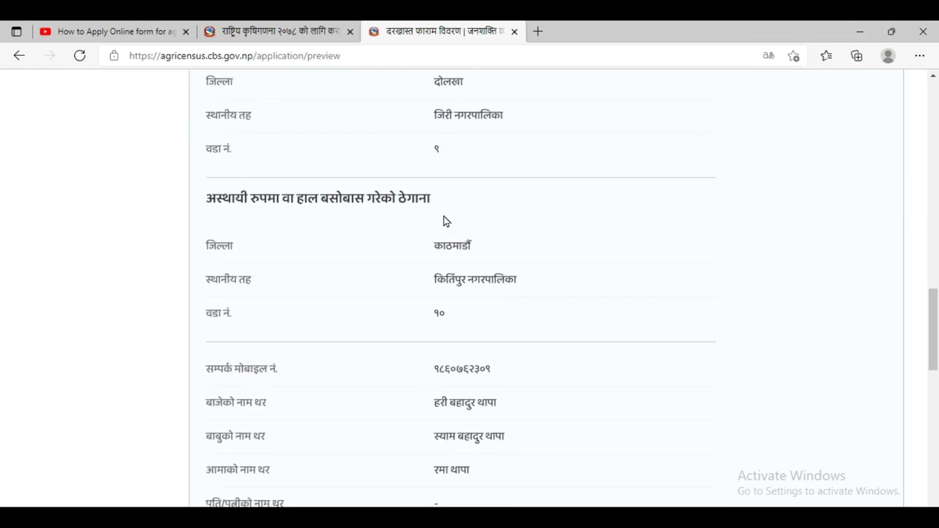
scroll(356, 279, "down", 2)
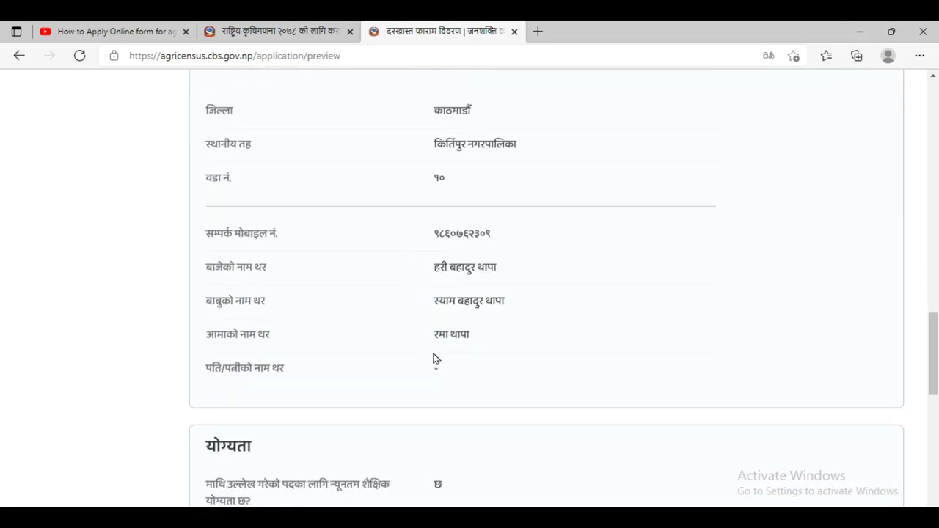
scroll(433, 358, "down", 4)
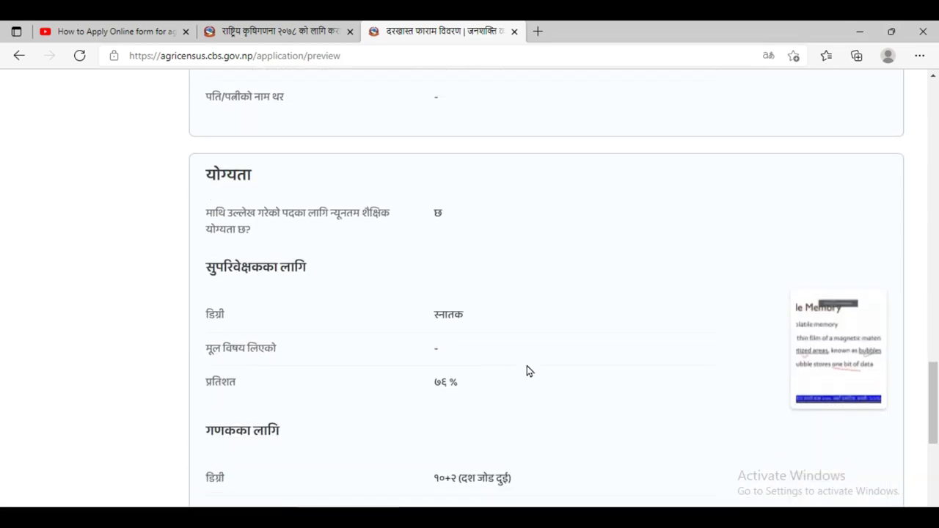
scroll(480, 349, "down", 3)
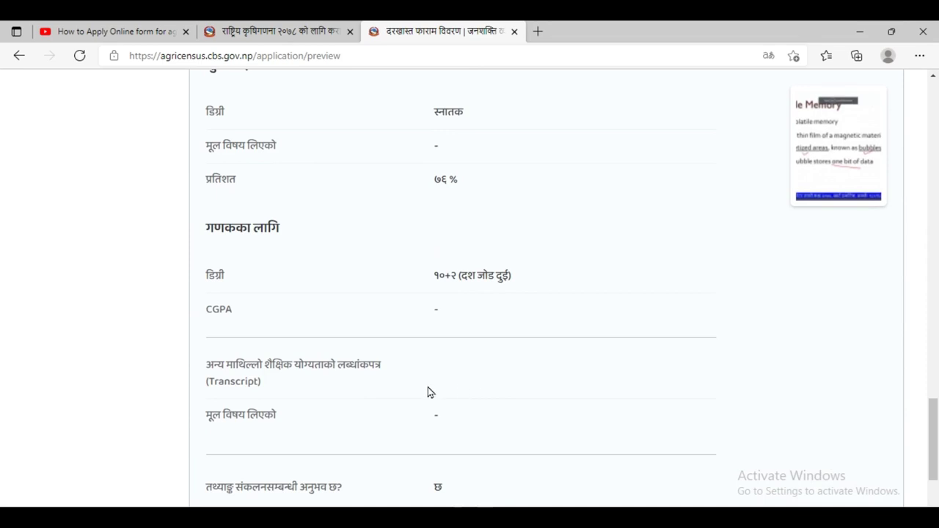
scroll(430, 393, "up", 2)
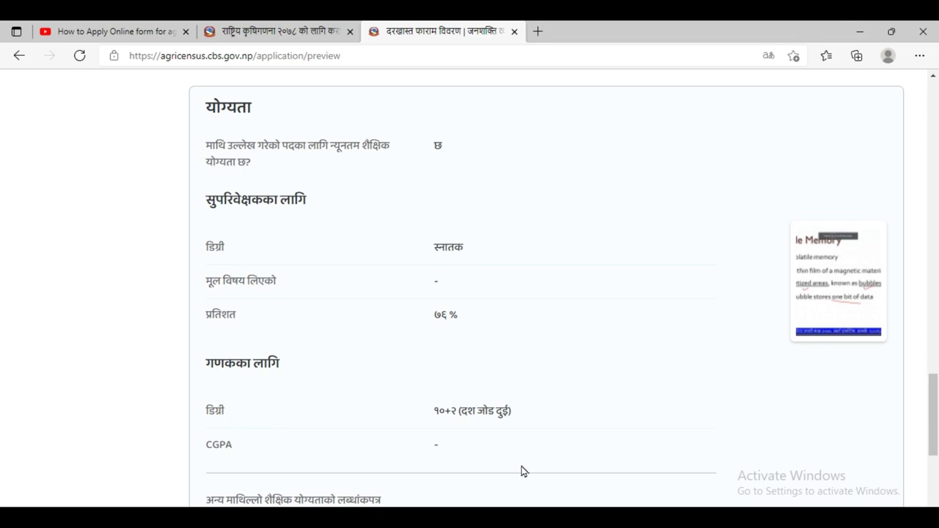
scroll(478, 435, "down", 2)
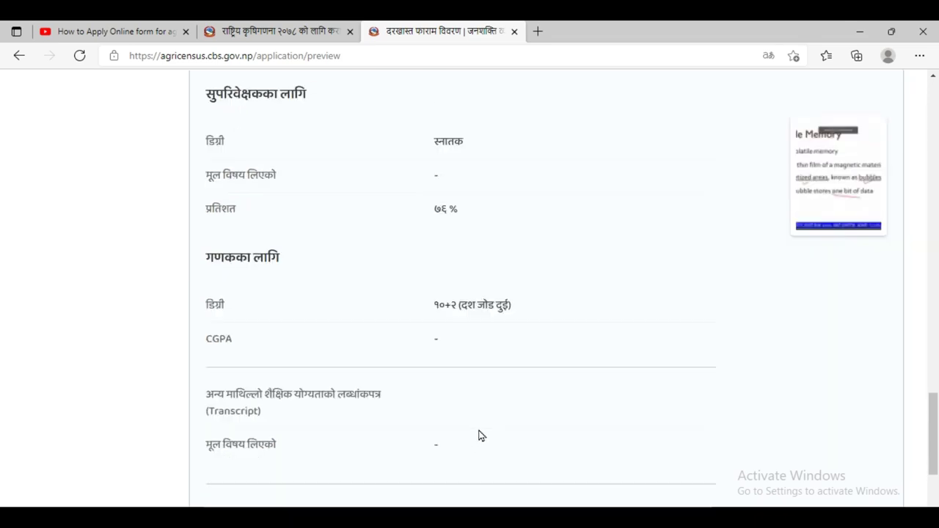
scroll(478, 435, "down", 2)
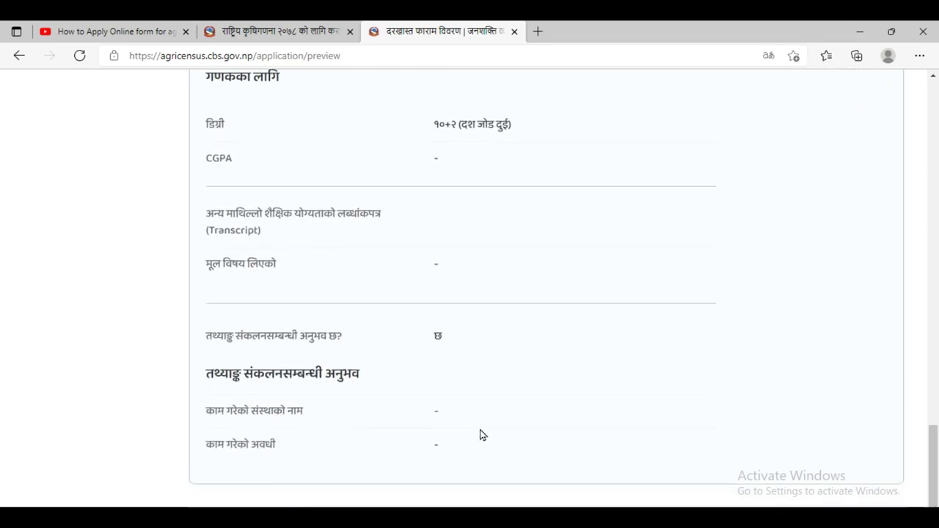
scroll(477, 421, "up", 15)
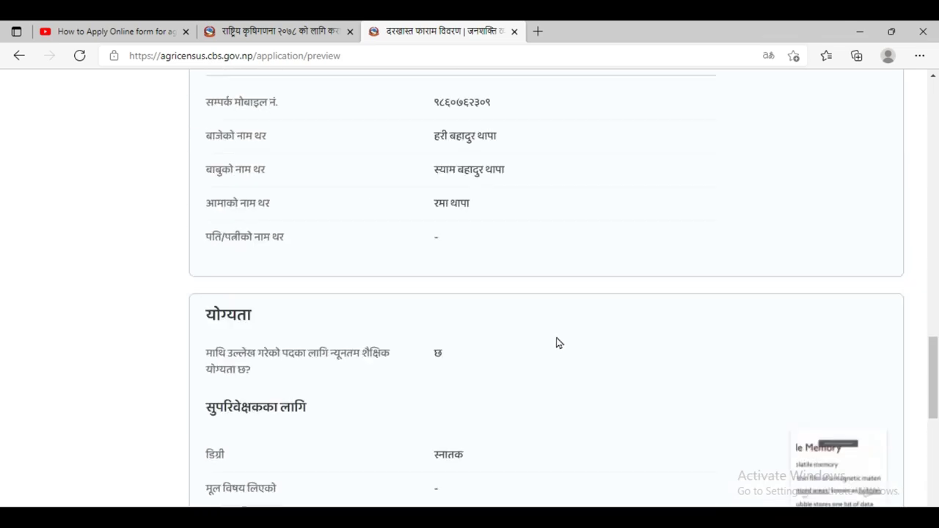
scroll(512, 256, "up", 10)
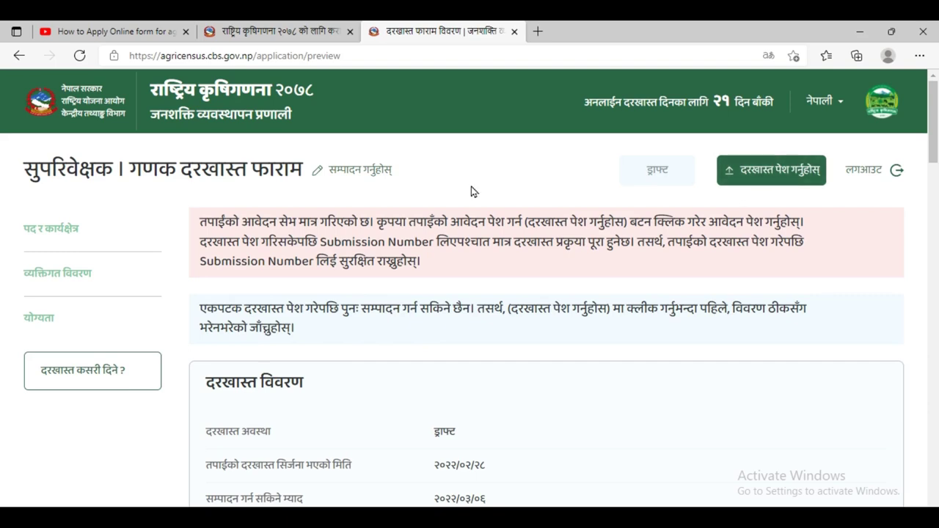
- Return from the preview page to the application form
left_click(19, 55)
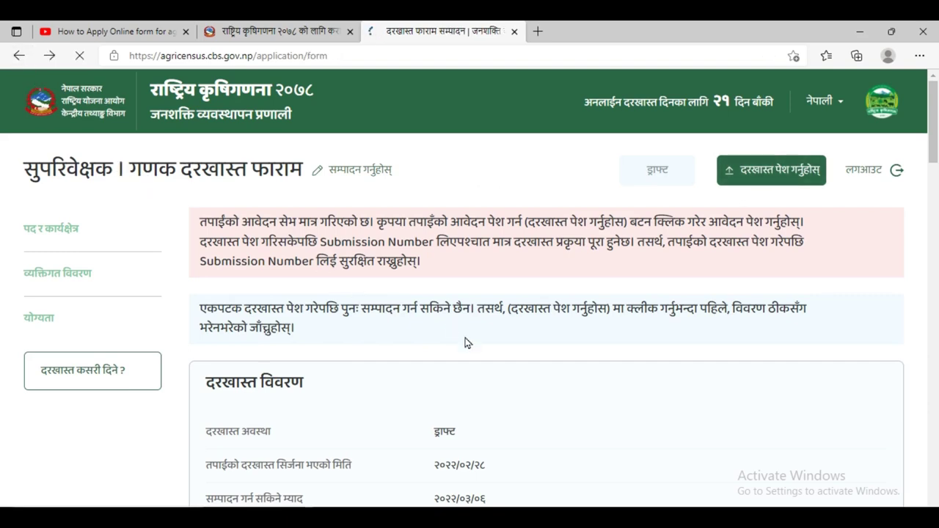
scroll(528, 386, "up", 8)
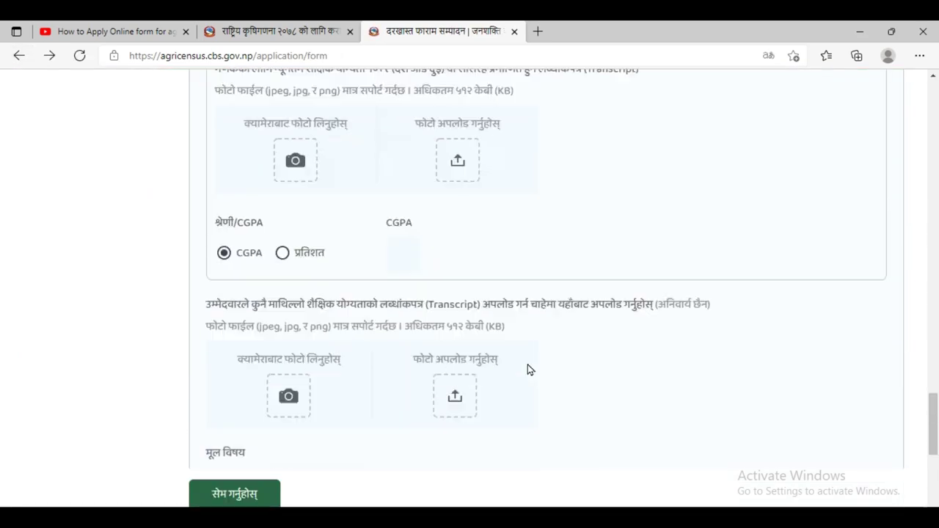
scroll(528, 362, "down", 1)
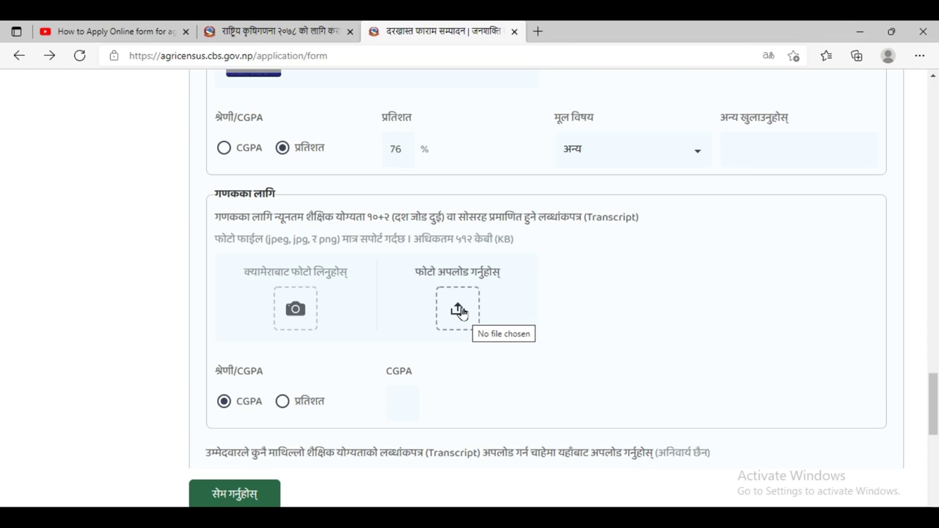
- Upload Screenshot (50) as the enumerator (गणक) transcript image
left_click(460, 311)
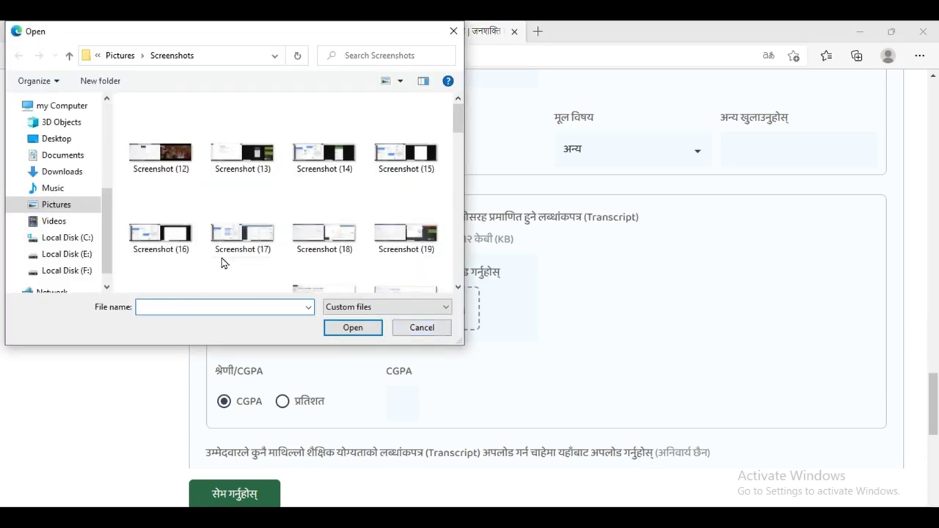
left_click(459, 220)
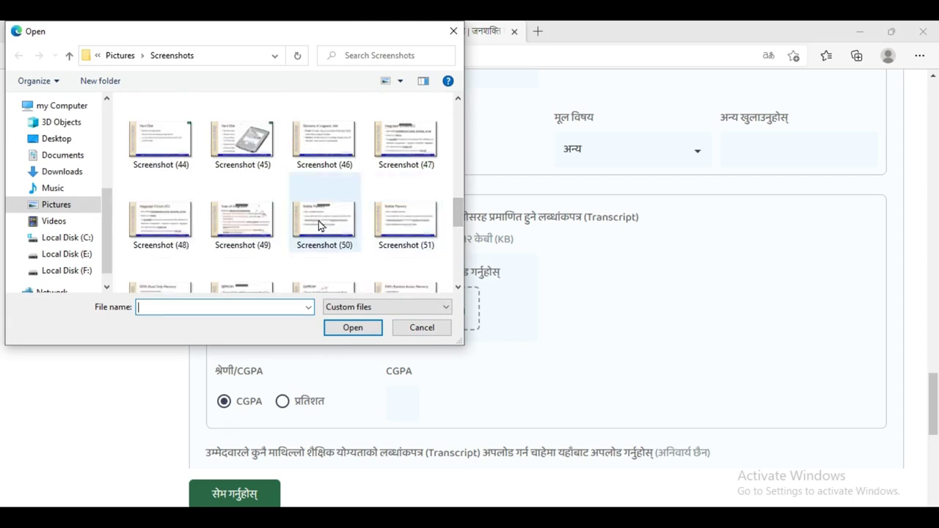
left_click(319, 226)
left_click(360, 336)
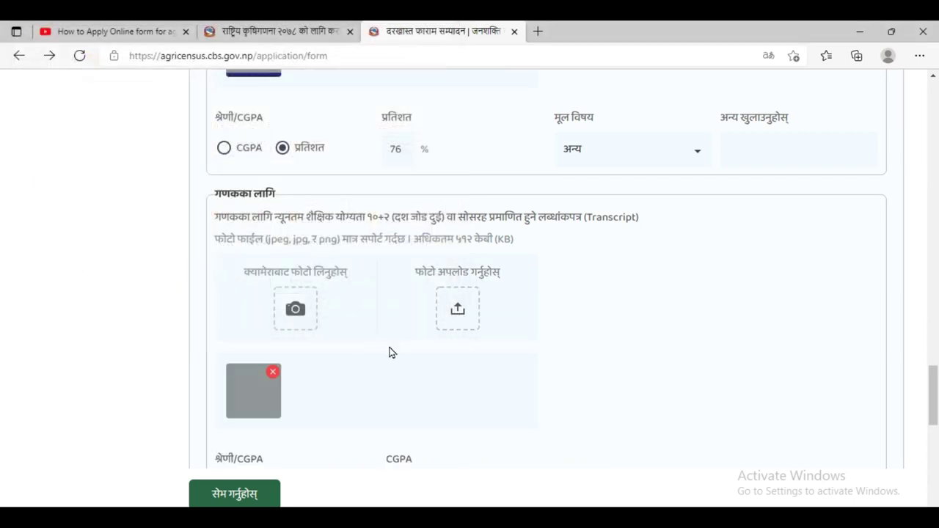
scroll(436, 339, "down", 3)
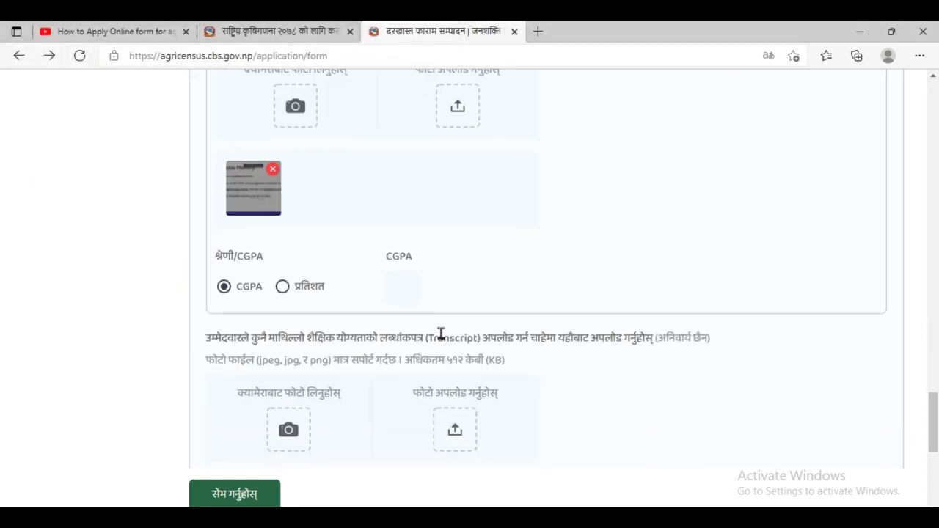
- Switch the enumerator grade to प्रतिशत (percentage) and enter 78
left_click(283, 286)
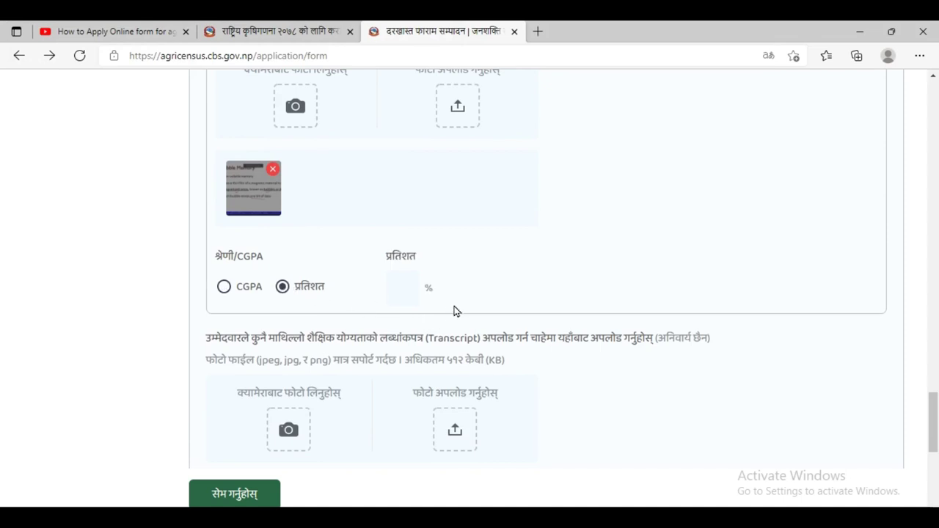
left_click(417, 287)
scroll(612, 331, "up", 1)
scroll(609, 345, "down", 2)
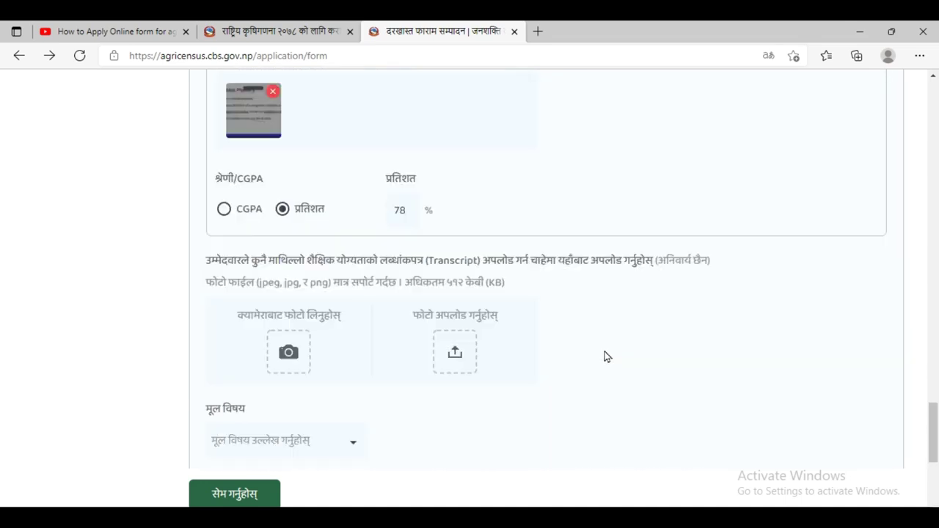
scroll(607, 357, "down", 1)
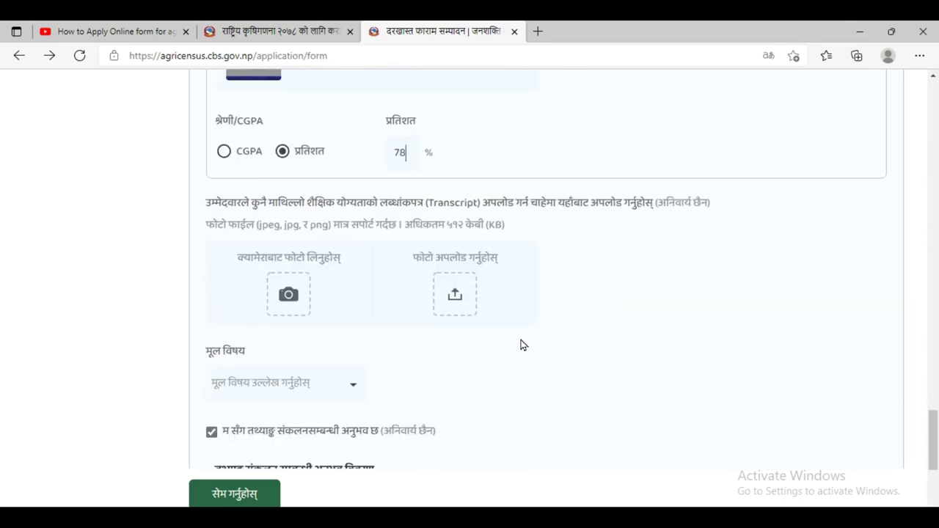
scroll(506, 312, "down", 2)
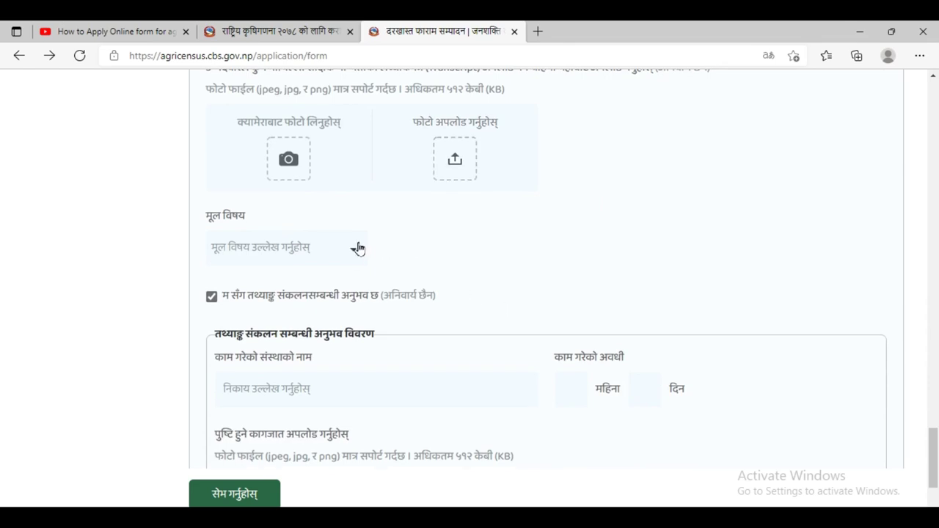
scroll(528, 275, "down", 1)
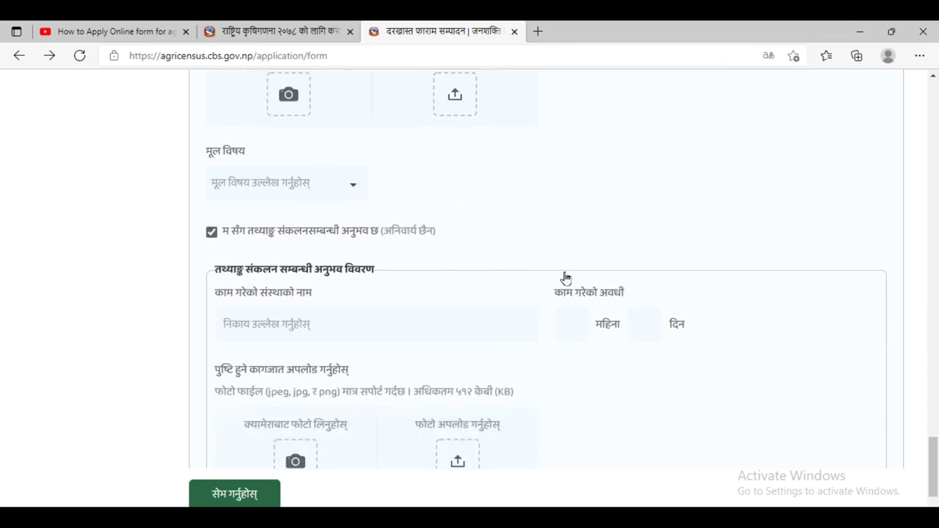
scroll(559, 285, "down", 1)
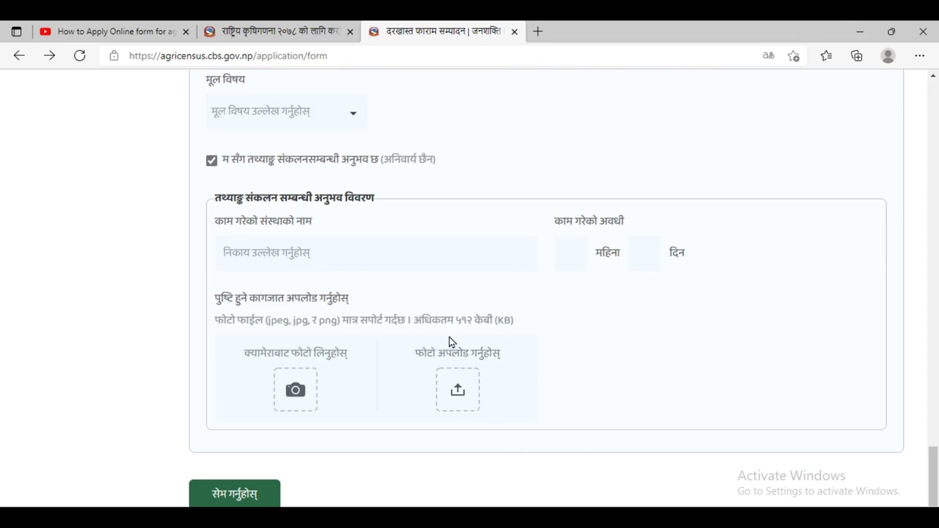
scroll(457, 378, "down", 1)
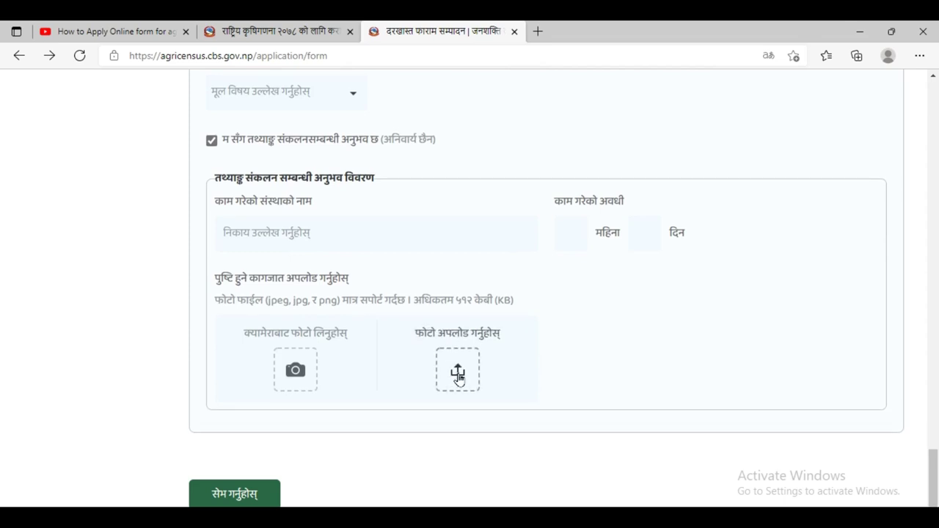